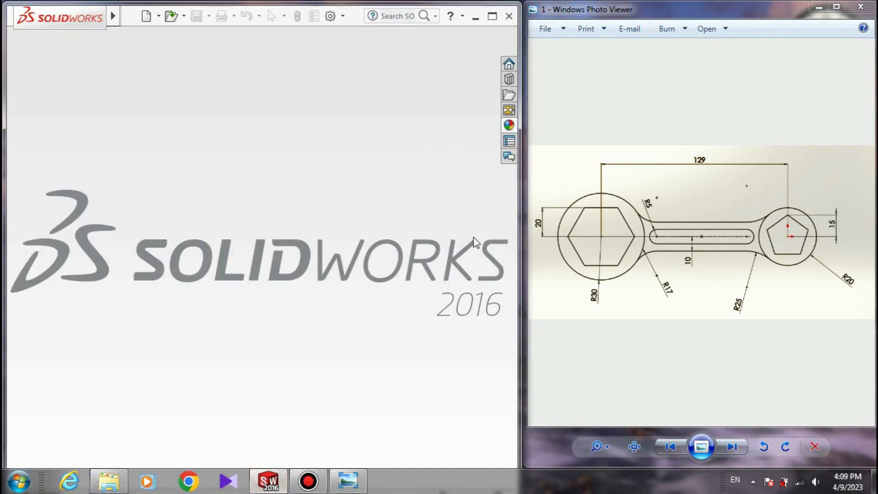
- Create a new part document and start a sketch on the Front Plane
left_click(146, 18)
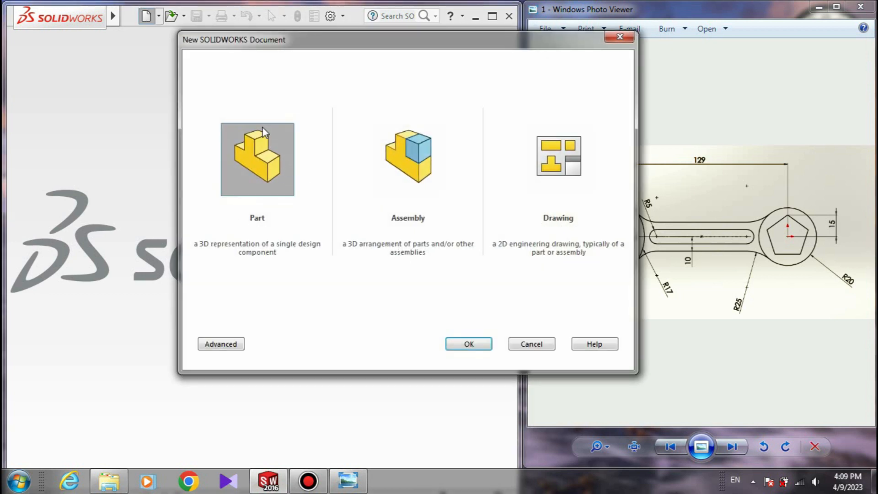
left_click(473, 346)
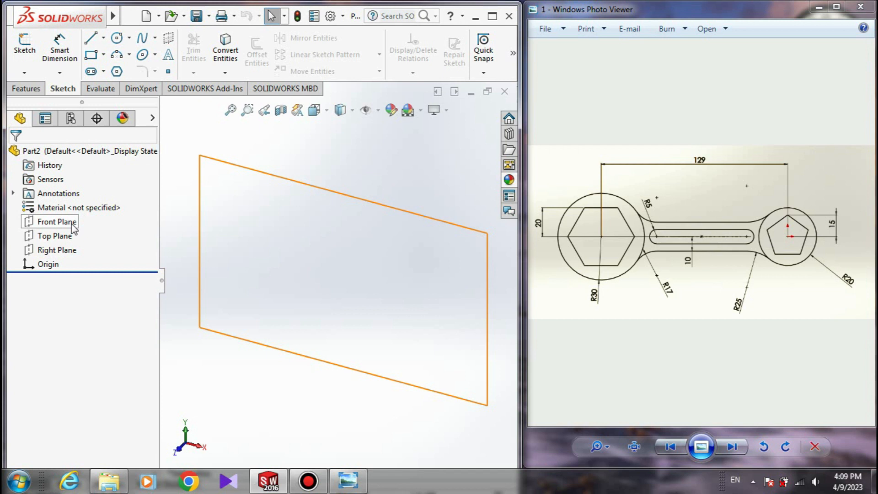
left_click(72, 223)
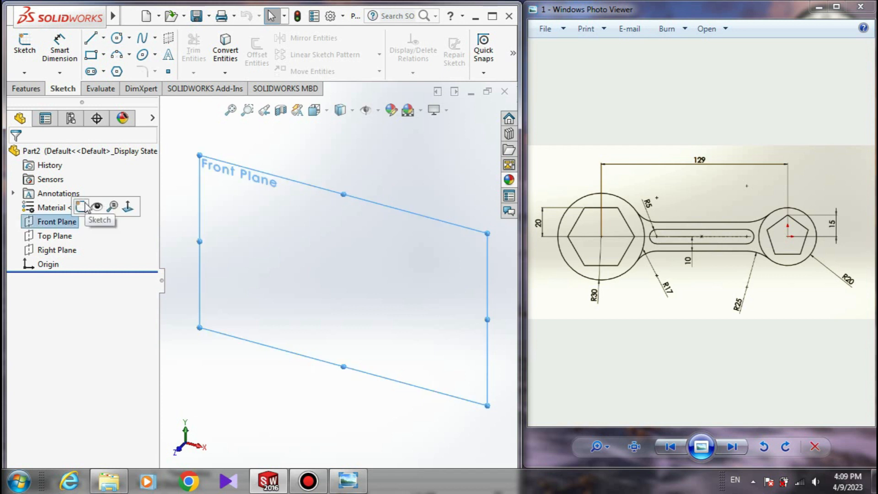
left_click(82, 207)
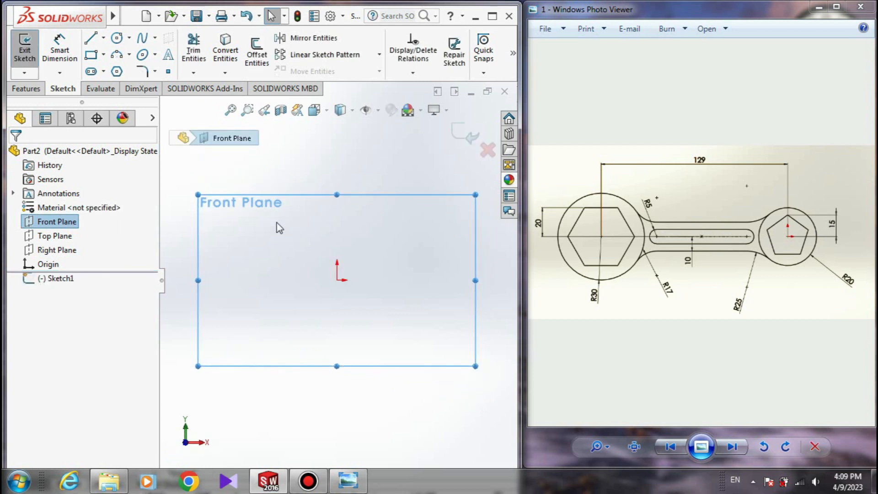
left_click(333, 175)
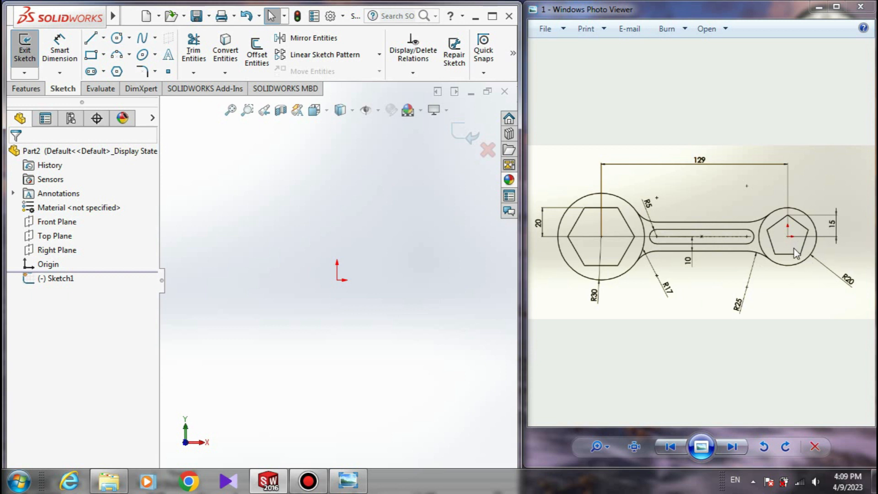
- Sketch a five-sided polygon centred on the origin, using the inscribed circle option with a diameter of about 52
left_click(116, 71)
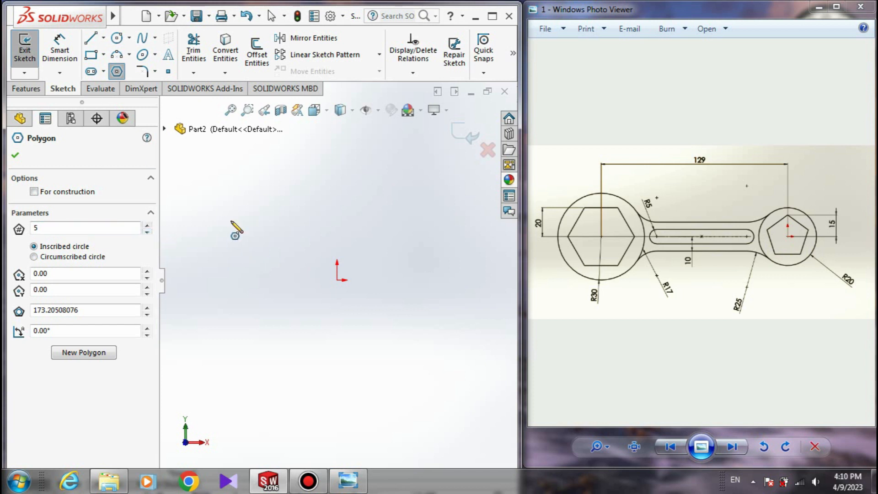
left_click(337, 280)
left_click(364, 322)
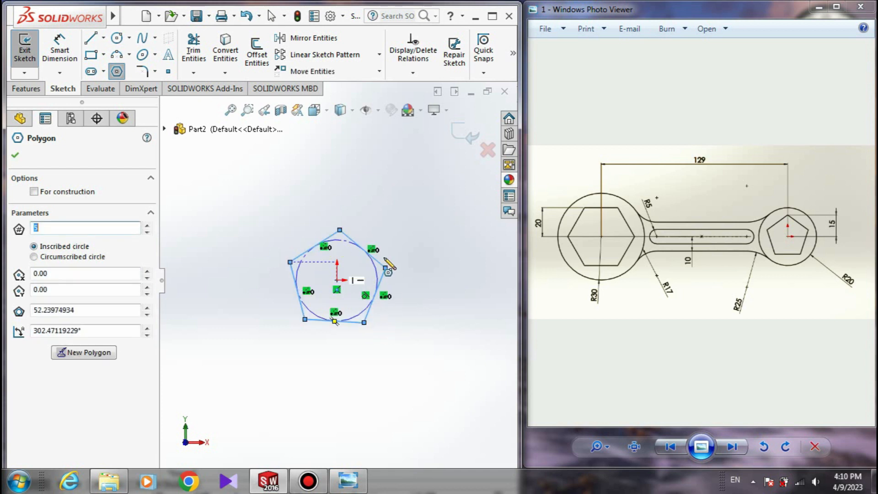
right_click(404, 277)
left_click(438, 379)
left_click(338, 280)
left_click(365, 322)
right_click(414, 289)
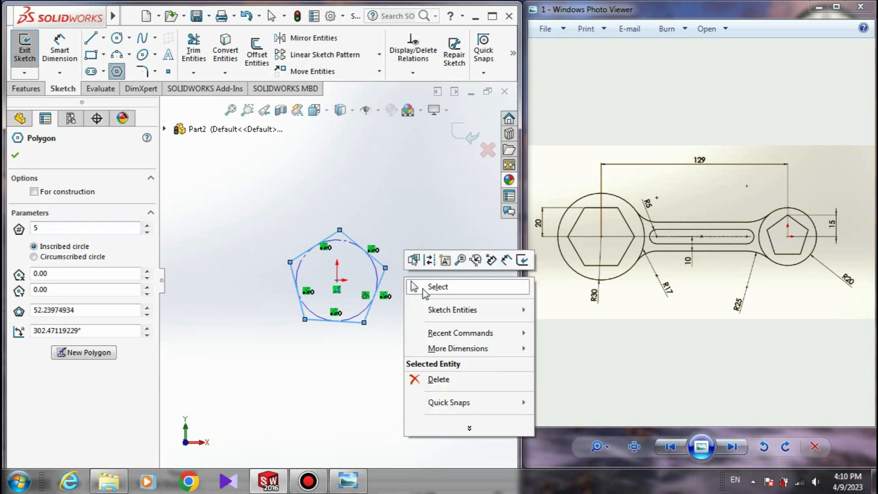
left_click(433, 293)
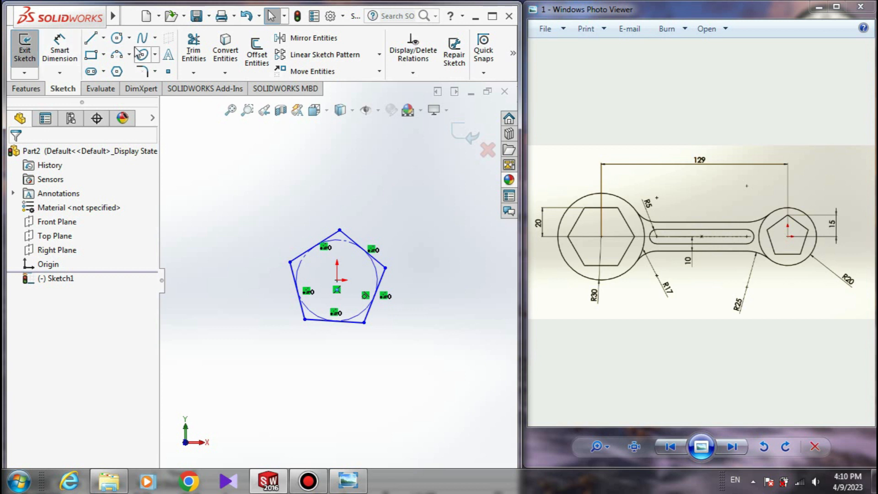
- Sketch a circle with a radius of about 60 around the pentagon, centred on the origin
left_click(118, 37)
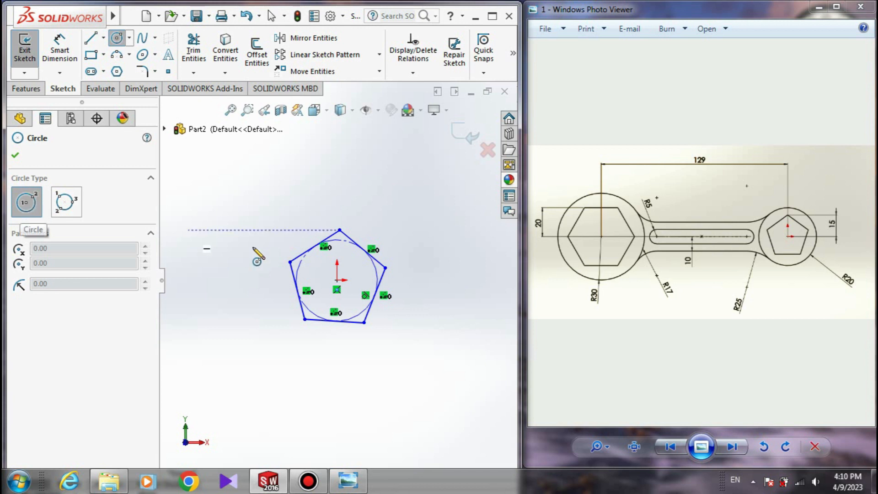
left_click(337, 280)
left_click(359, 372)
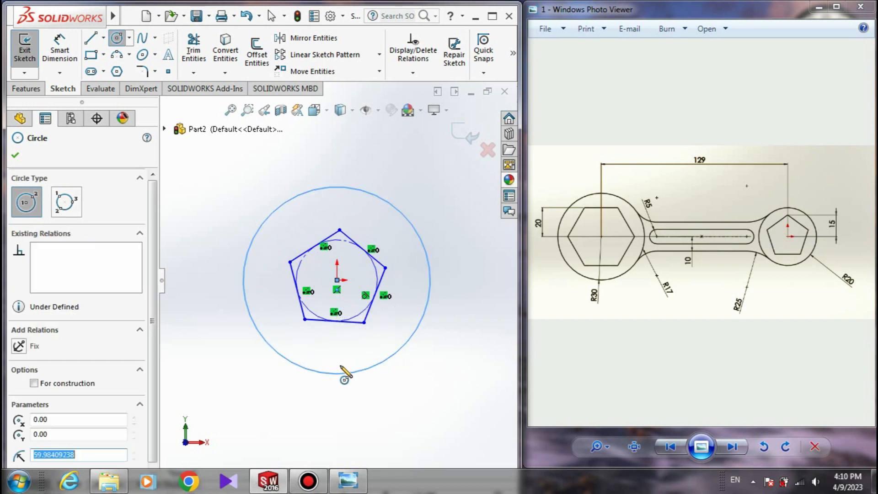
scroll(383, 295, "up", 5)
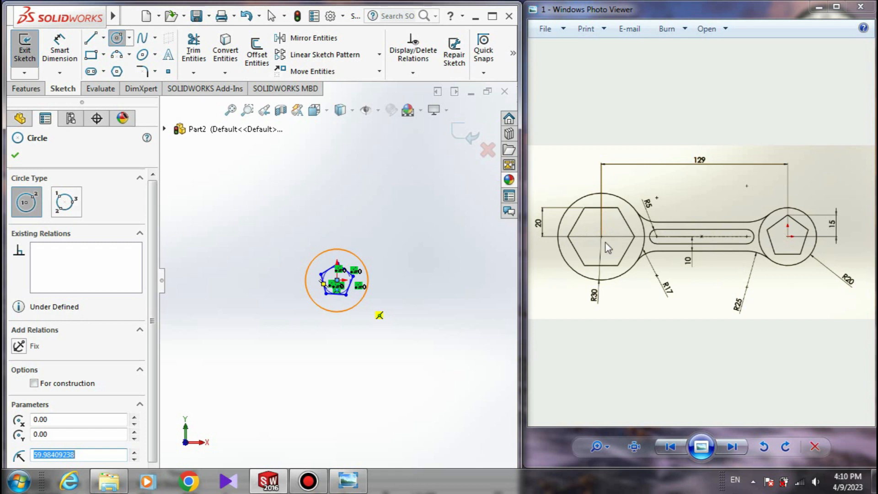
scroll(300, 271, "down", 2)
scroll(210, 266, "up", 4)
scroll(280, 288, "down", 1)
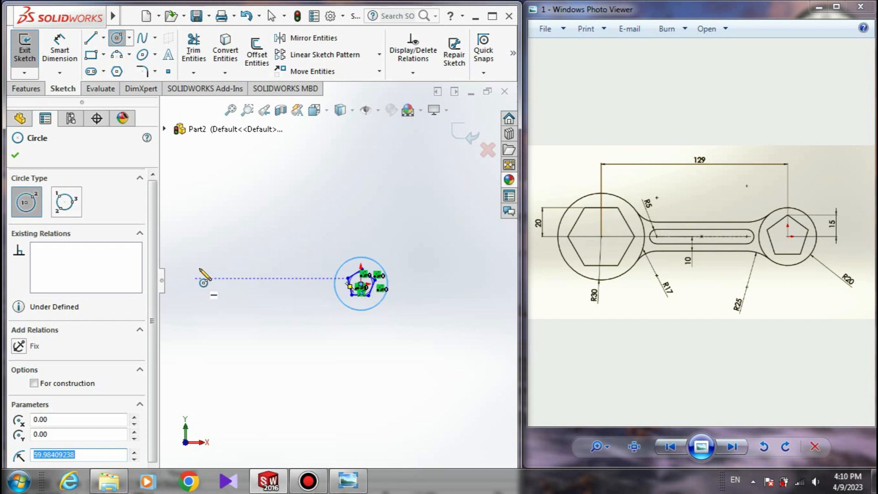
left_click(116, 71)
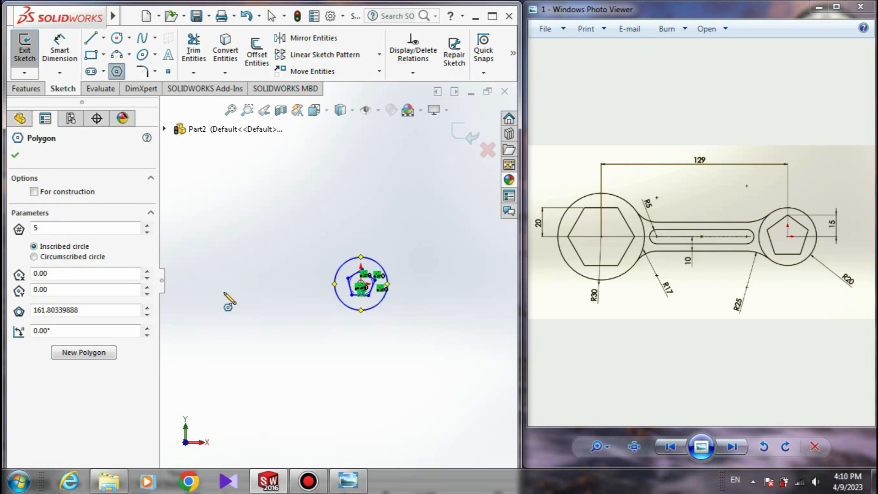
left_click(224, 290)
left_click(242, 317)
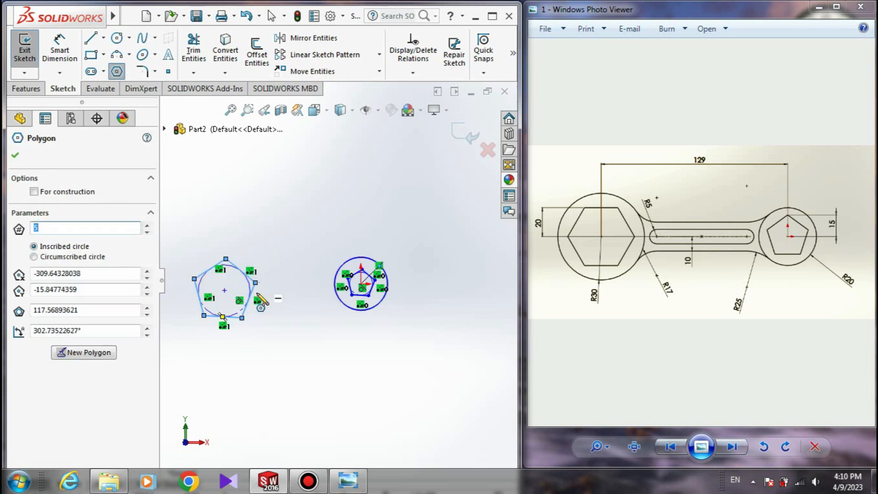
key("ctrl+z")
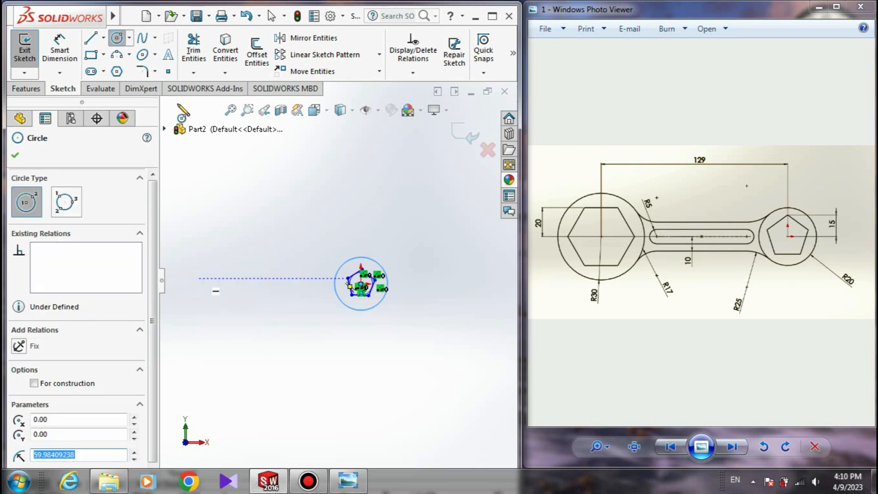
- Sketch a second inscribed-circle polygon, diameter about 118, at about X -310, Y -16 left of the pentagon, and set it to 6 sides
left_click(116, 71)
left_click(224, 290)
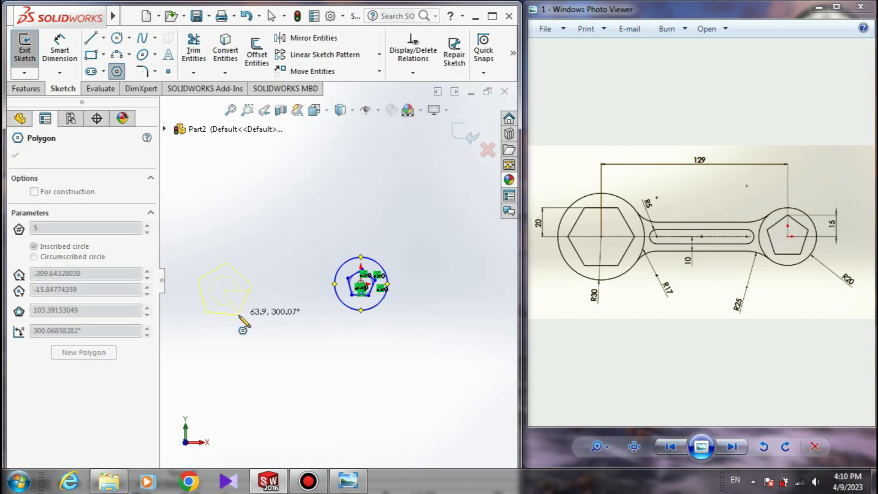
left_click(242, 317)
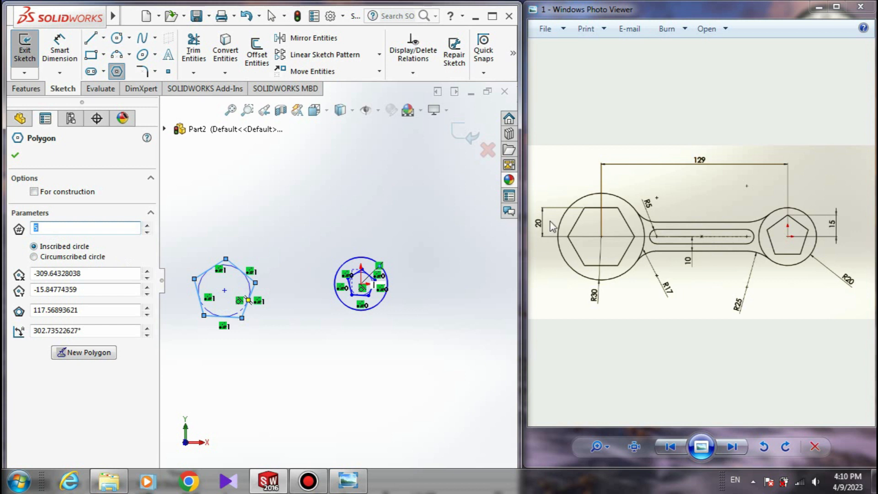
left_click(147, 228)
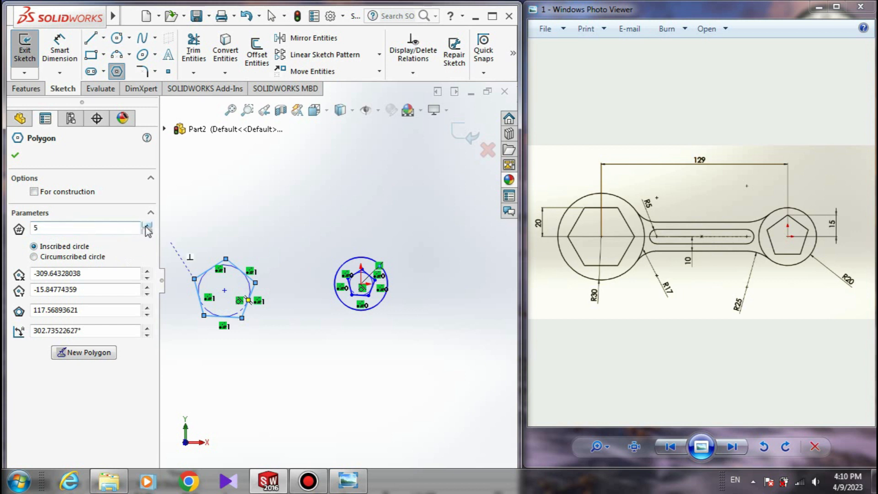
left_click(146, 226)
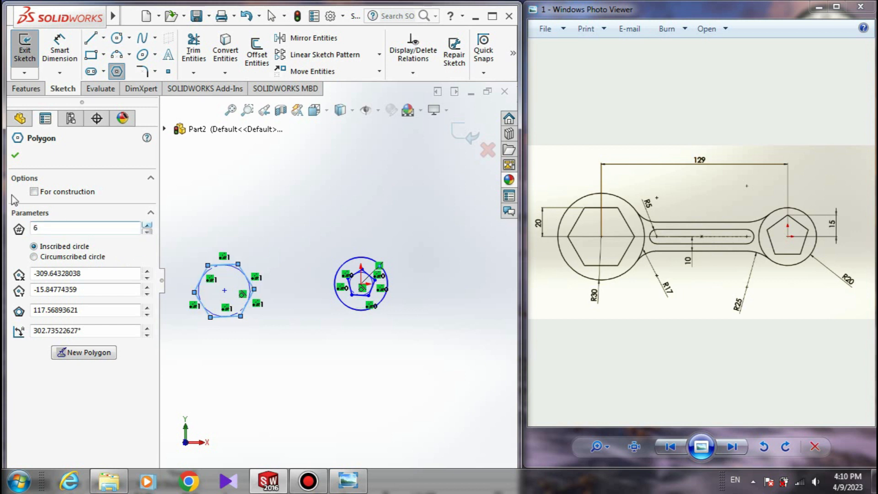
left_click(16, 157)
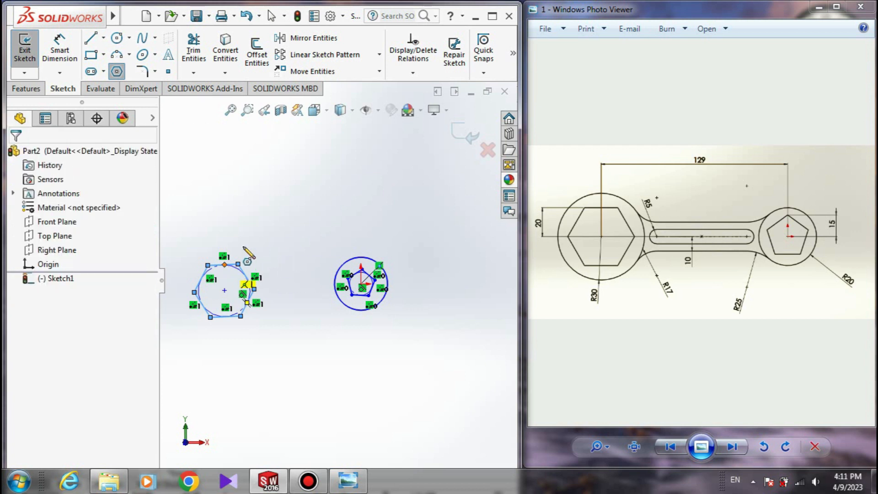
right_click(289, 233)
left_click(313, 245)
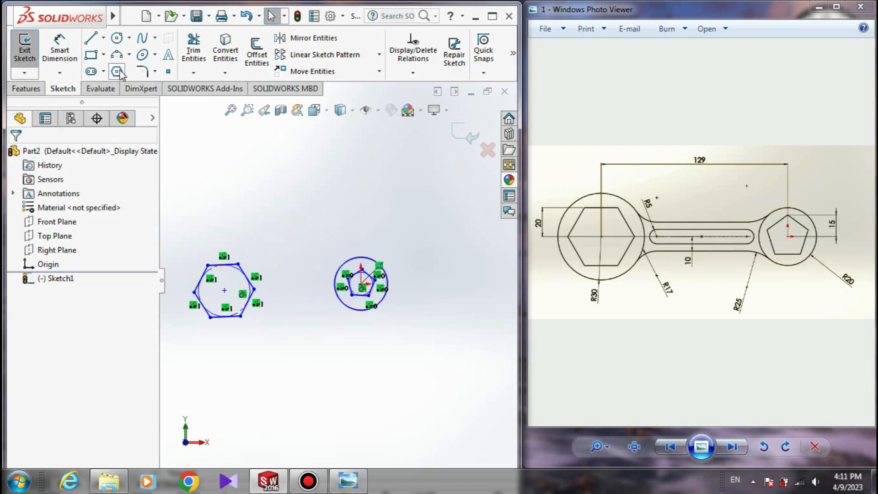
- Sketch a circle with a radius of about 113 around the hexagon, centred on the hexagon's centre
left_click(116, 39)
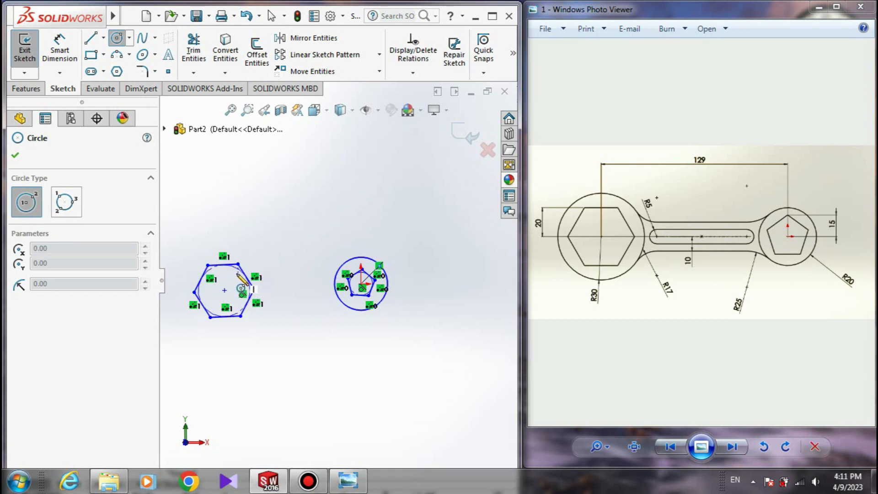
left_click(224, 290)
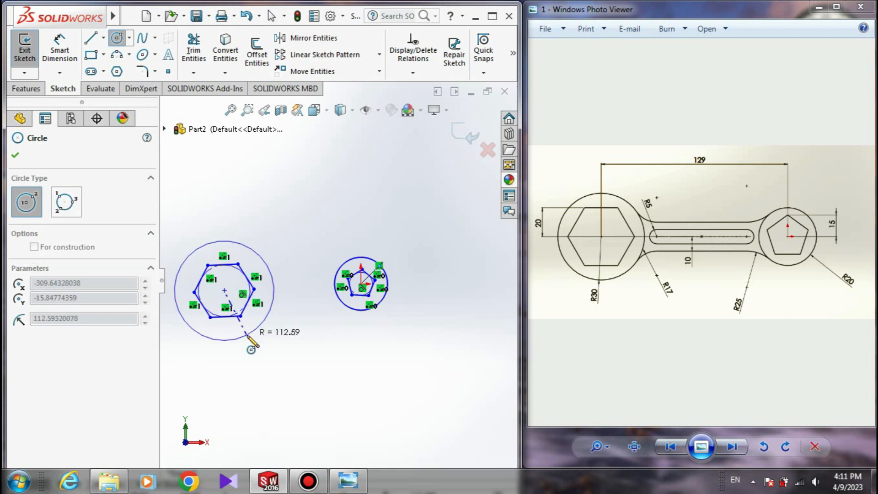
left_click(249, 338)
scroll(274, 284, "down", 5)
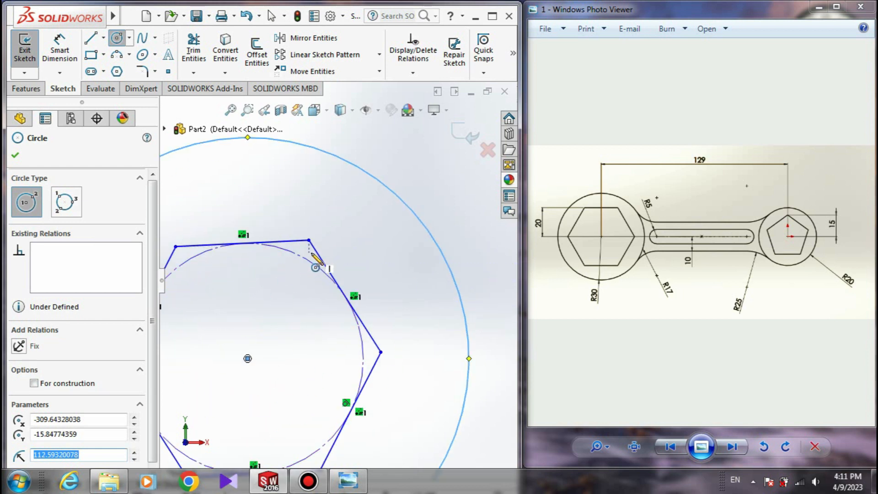
scroll(312, 254, "up", 5)
scroll(250, 270, "down", 2)
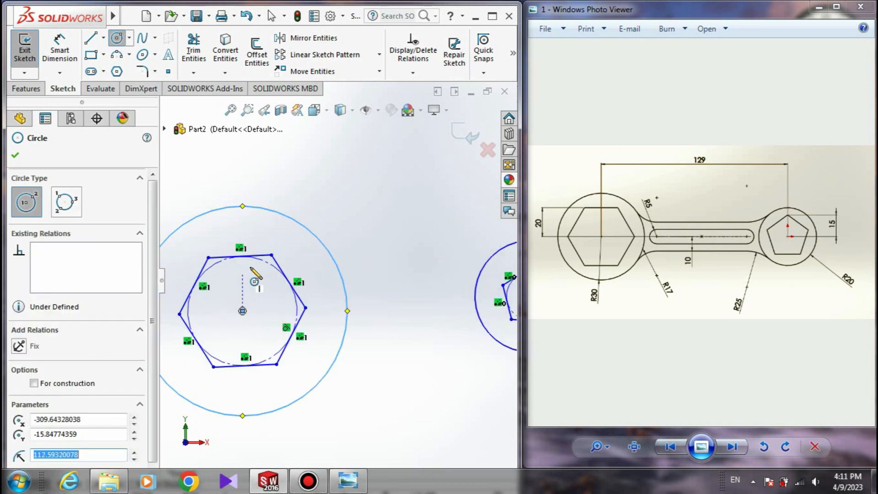
scroll(250, 275, "down", 3)
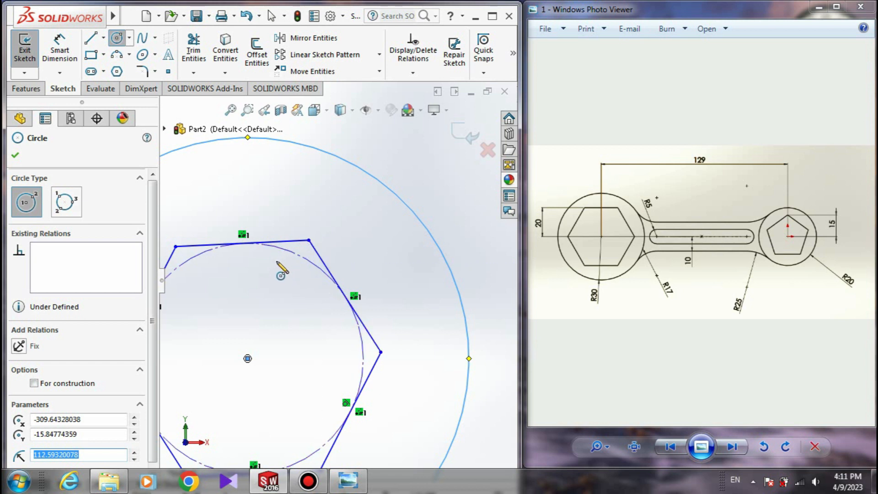
scroll(320, 277, "up", 3)
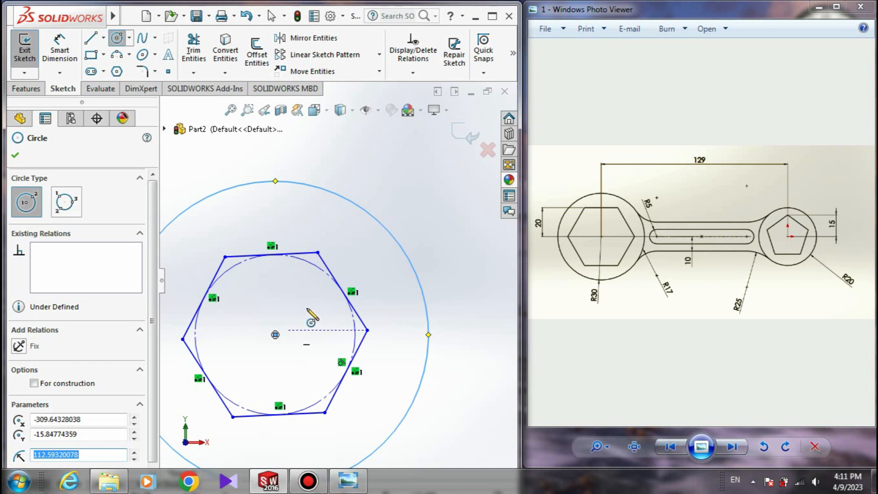
scroll(341, 297, "down", 2)
scroll(350, 309, "up", 4)
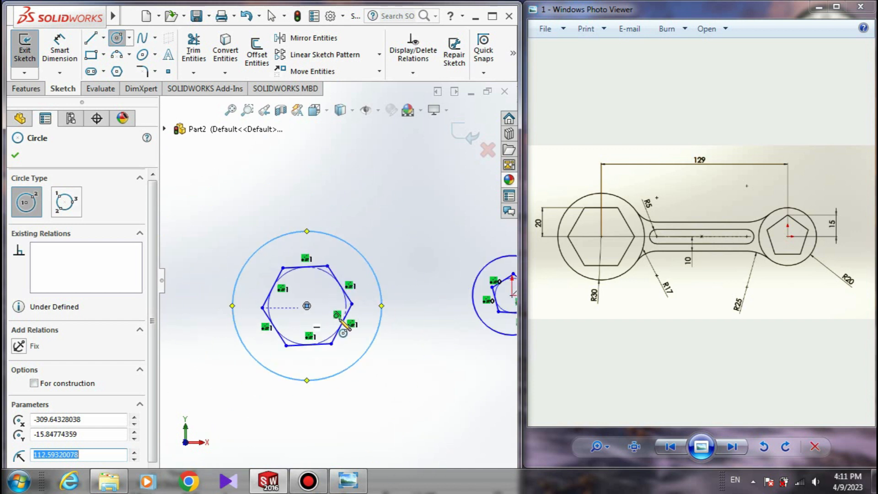
left_click(15, 155)
left_click(407, 255)
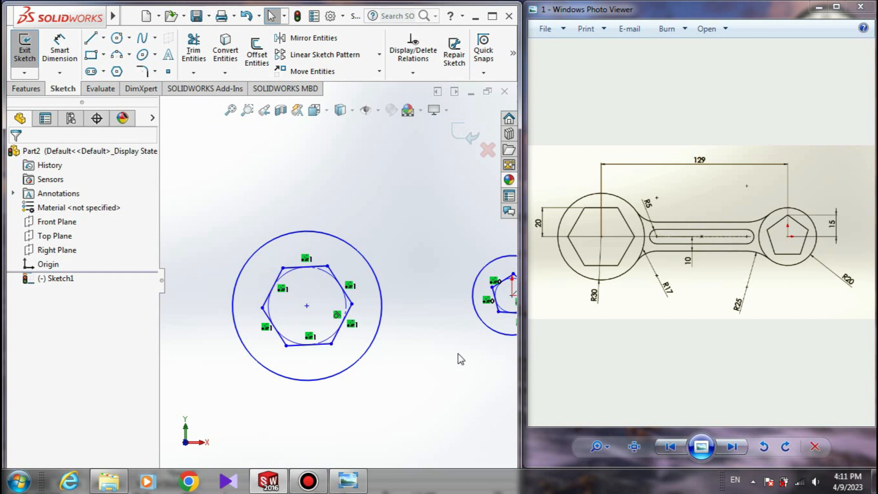
- Apply a horizontal relation to the pentagon's bottom edge
scroll(464, 348, "up", 2)
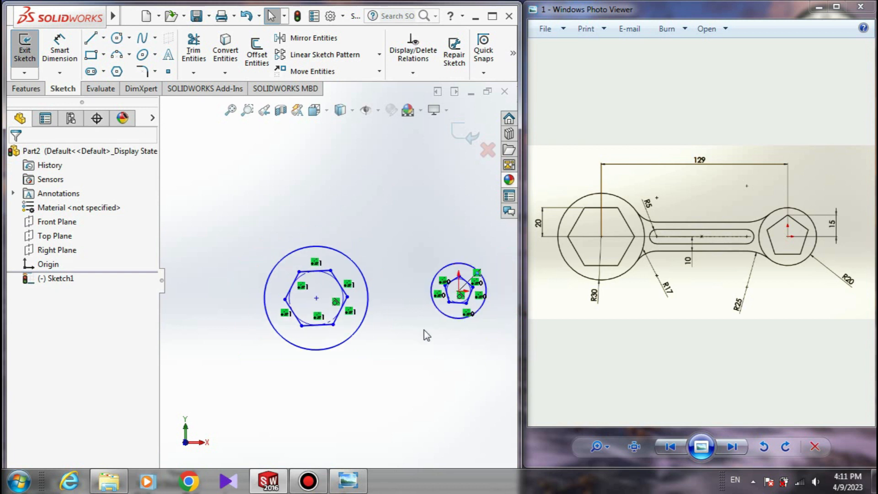
scroll(337, 337, "down", 5)
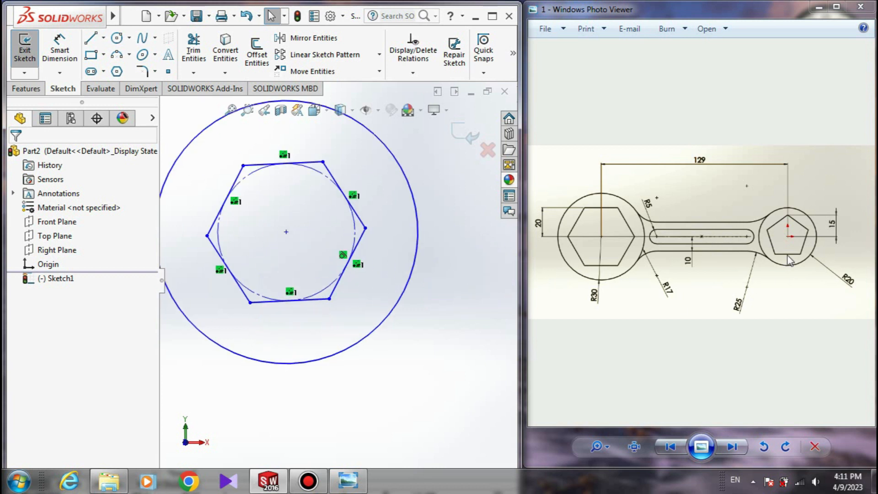
scroll(396, 255, "up", 3)
scroll(449, 256, "down", 4)
scroll(408, 273, "up", 1)
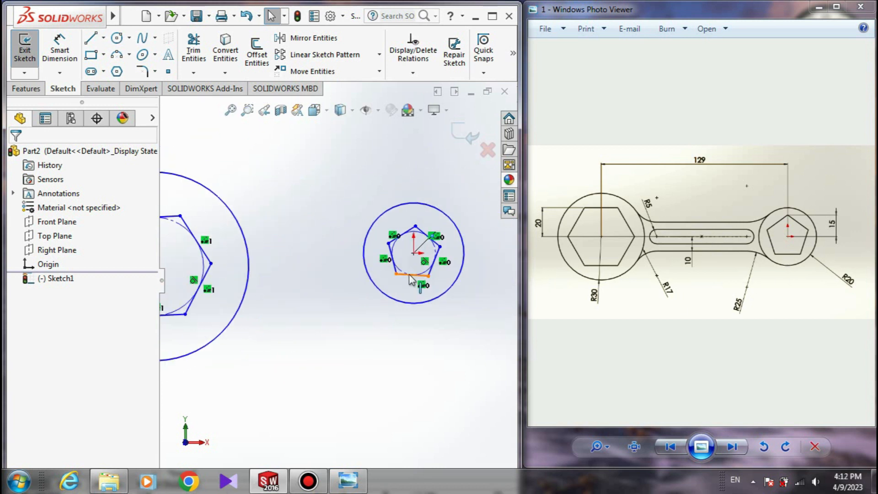
left_click(411, 275)
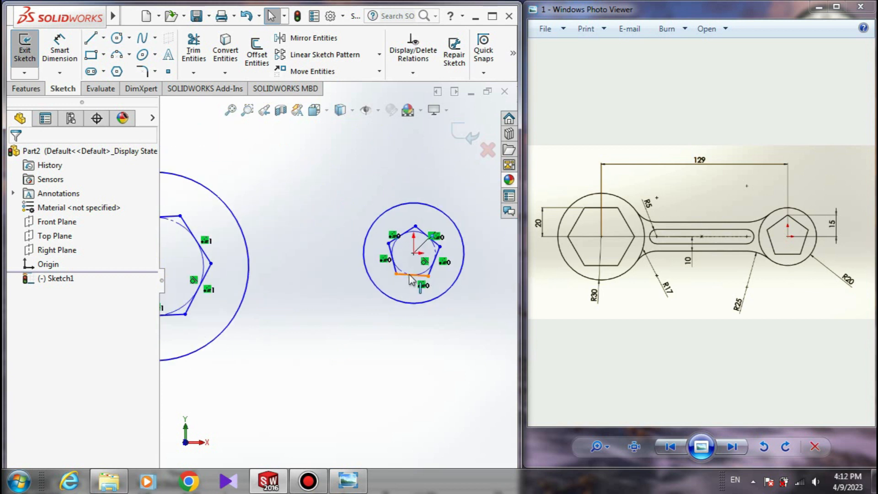
left_click(409, 273)
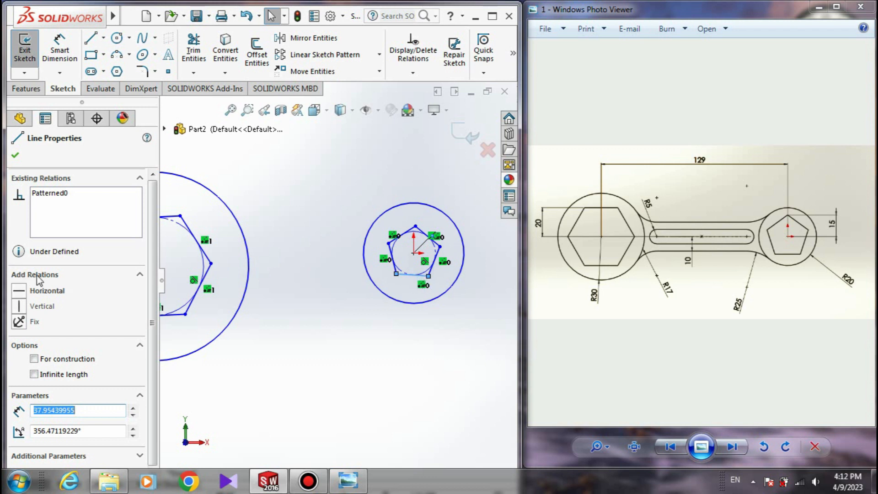
left_click(19, 293)
left_click(292, 320)
- Apply a horizontal relation to the hexagon's bottom edge
scroll(293, 319, "up", 3)
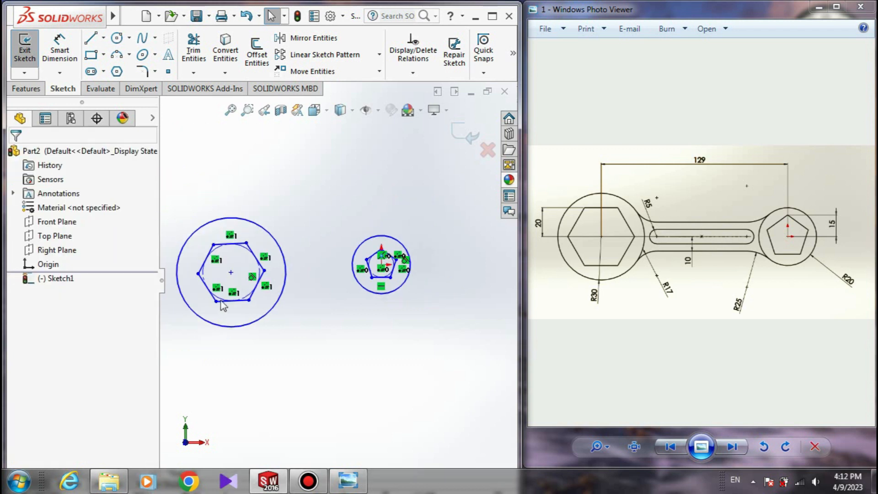
scroll(238, 304, "down", 4)
left_click(248, 304)
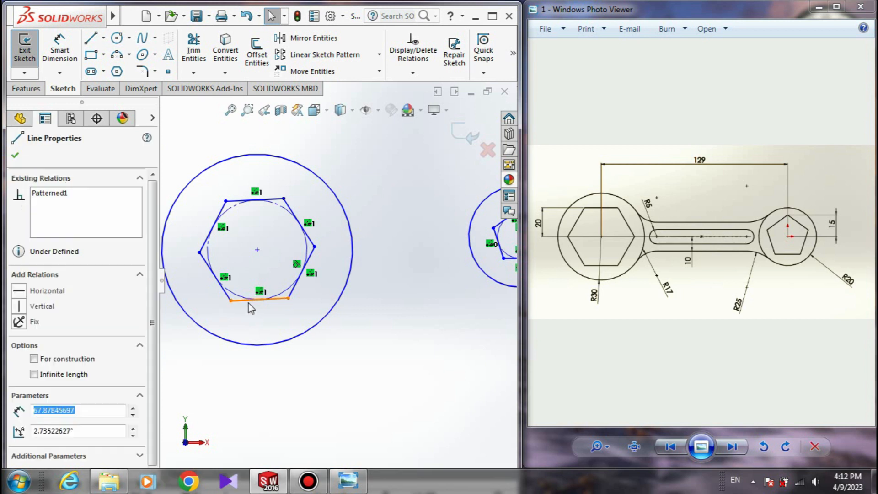
left_click(19, 291)
left_click(282, 381)
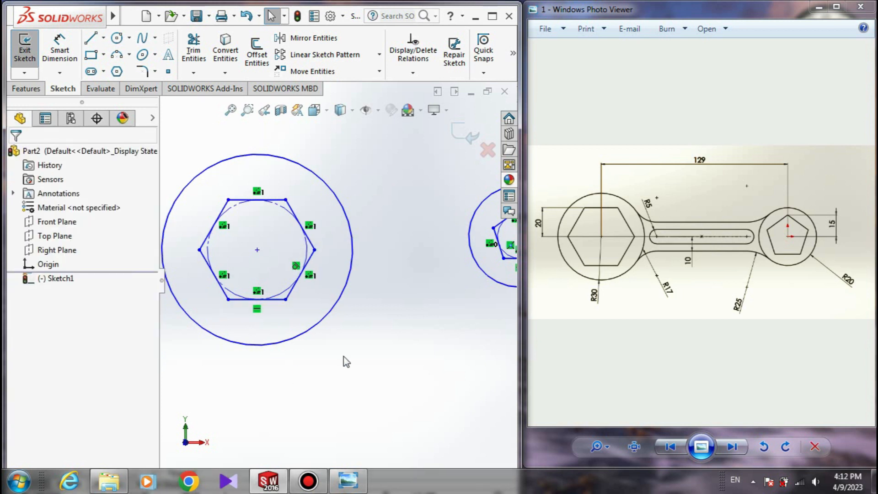
scroll(336, 284, "up", 4)
scroll(394, 300, "down", 2)
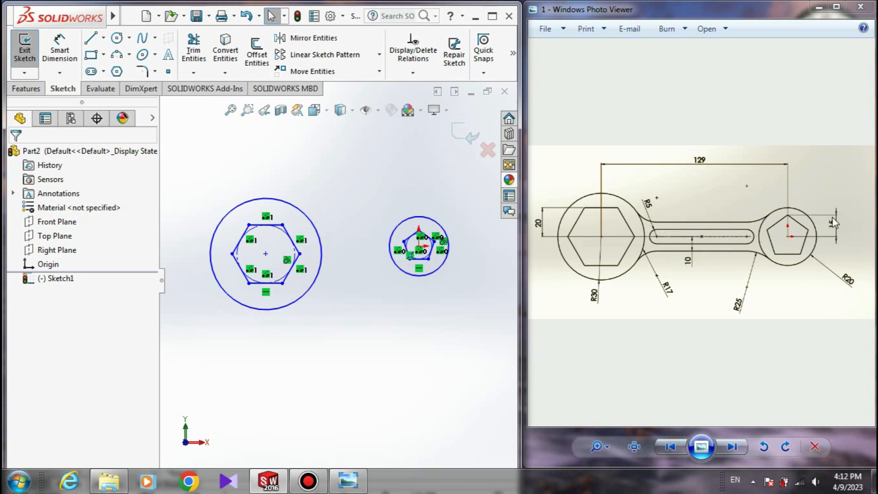
scroll(447, 246, "down", 3)
right_click(330, 221)
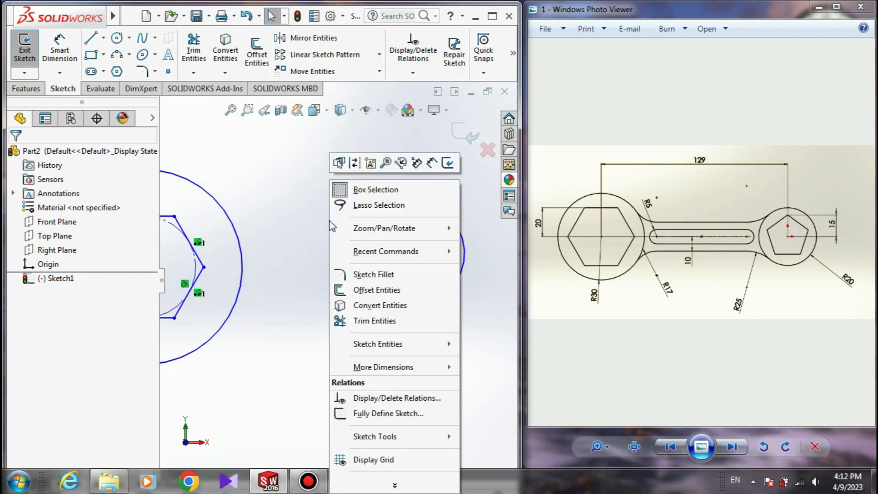
left_click(302, 220)
right_click_drag(302, 220, 300, 166)
scroll(404, 256, "down", 5)
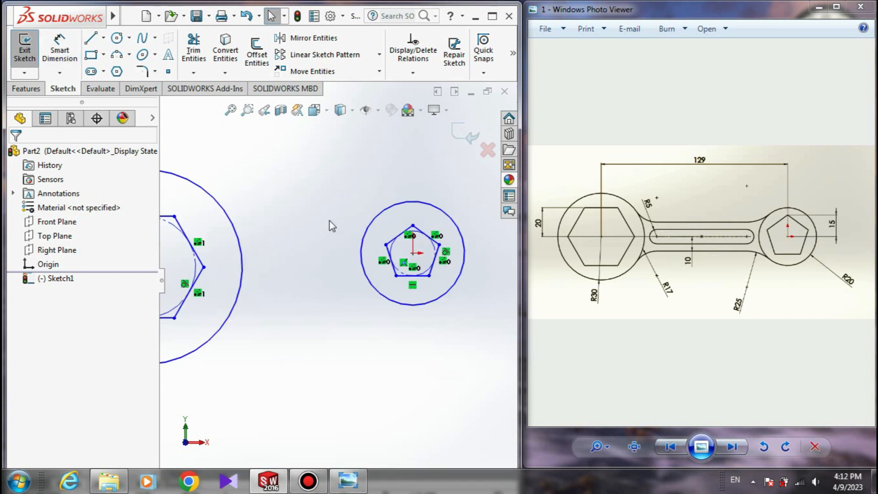
right_click(329, 221)
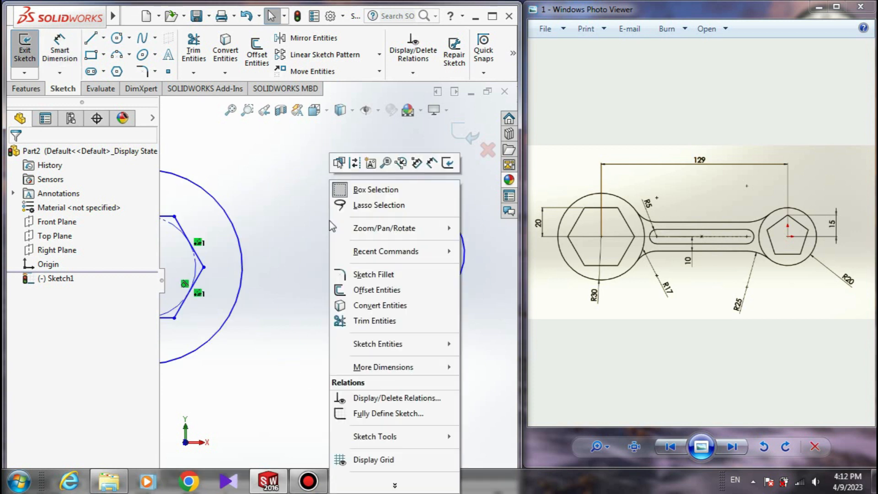
left_click(303, 221)
- Dimension the vertical distance from the pentagon's top vertex to the origin as 15 mm
right_click_drag(303, 221, 293, 168)
scroll(419, 254, "down", 4)
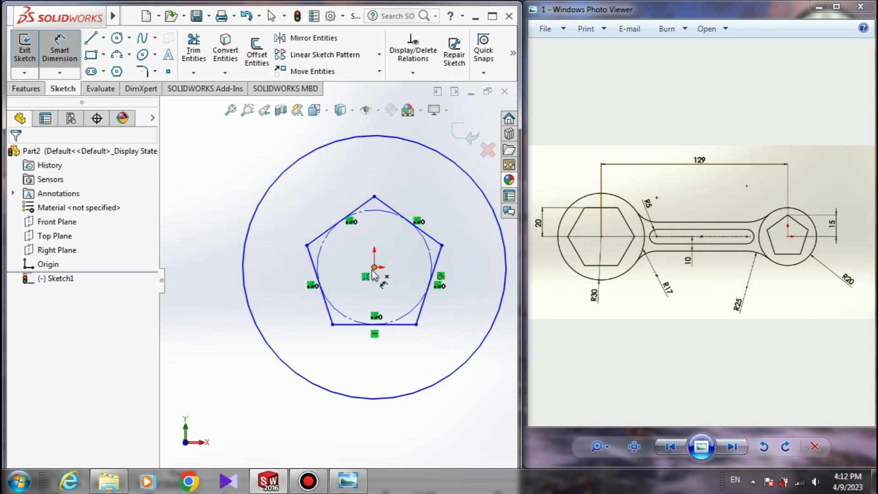
left_click(374, 196)
left_click(375, 267)
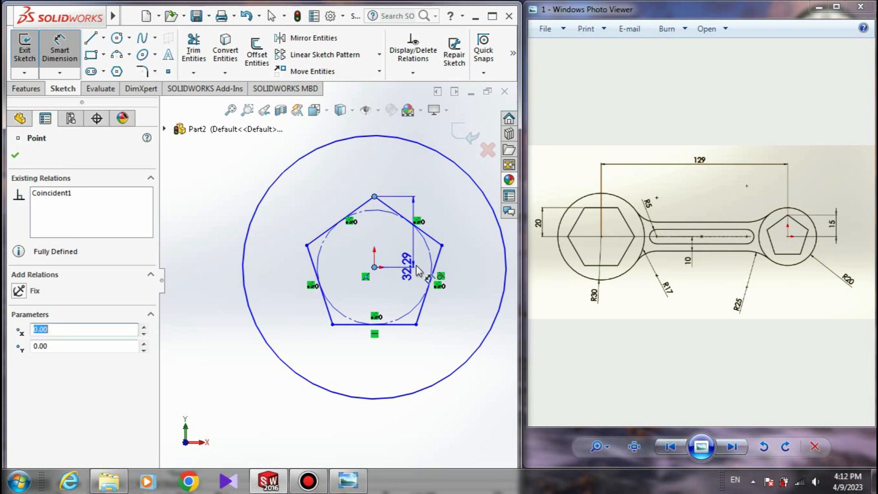
scroll(417, 270, "up", 3)
double_click(450, 263)
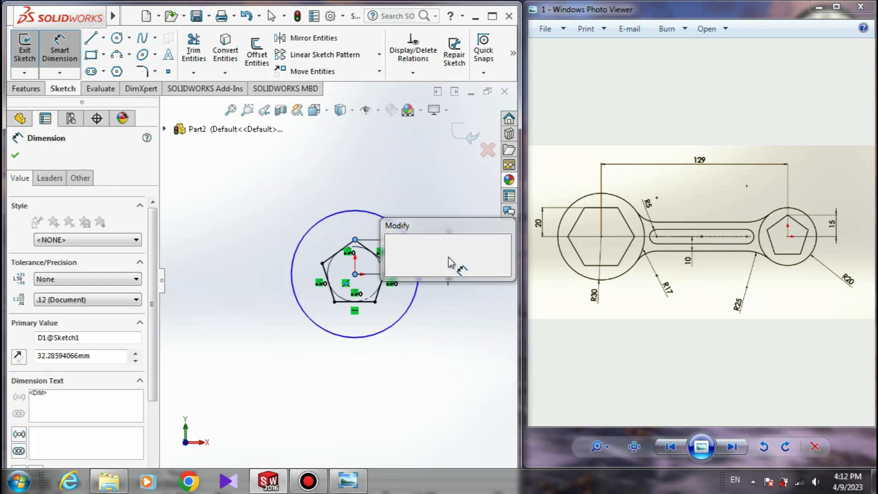
type("15")
key("Return")
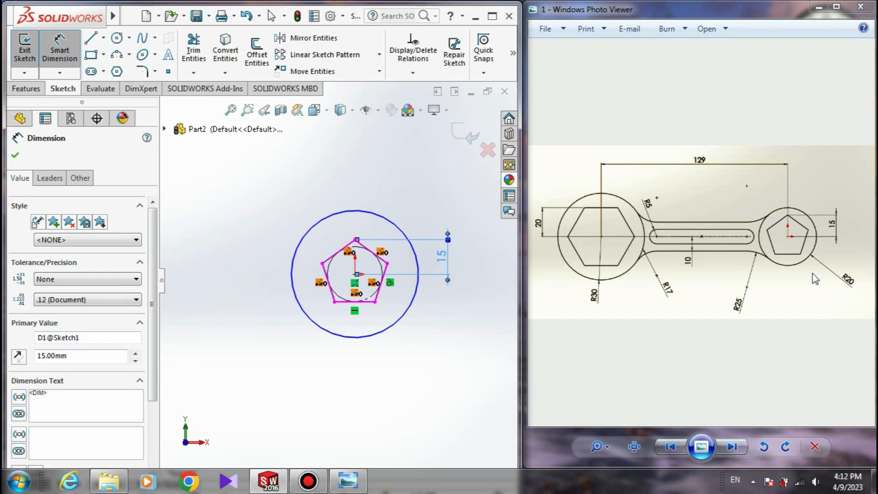
- Dimension the circle around the pentagon with a diameter of 40 mm
left_click(385, 333)
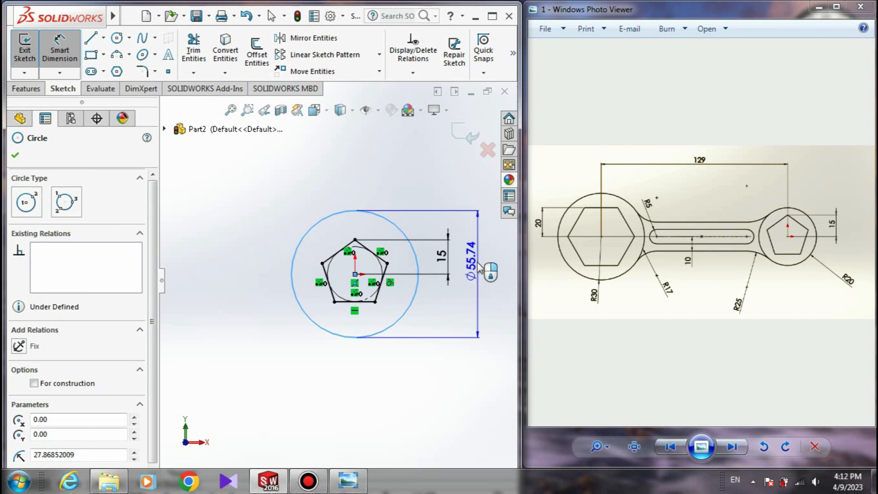
left_click(478, 275)
type("40")
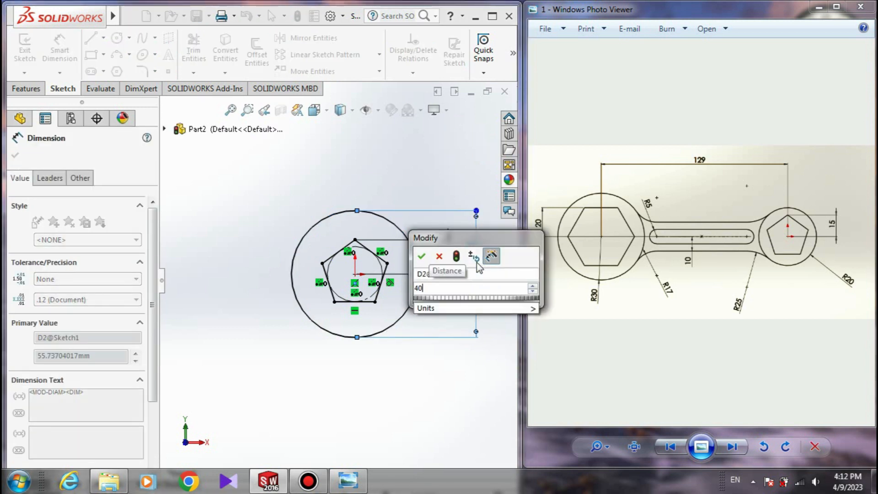
key("Return")
- Dimension the vertical distance from the hexagon's centre to its top edge as 20 mm
scroll(320, 291, "up", 3)
scroll(316, 294, "up", 2)
scroll(199, 300, "down", 1)
scroll(224, 304, "down", 3)
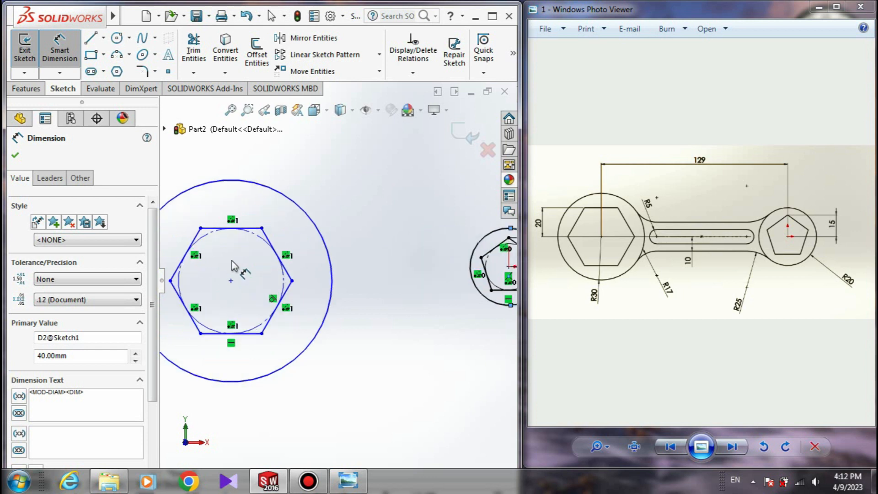
left_click(235, 287)
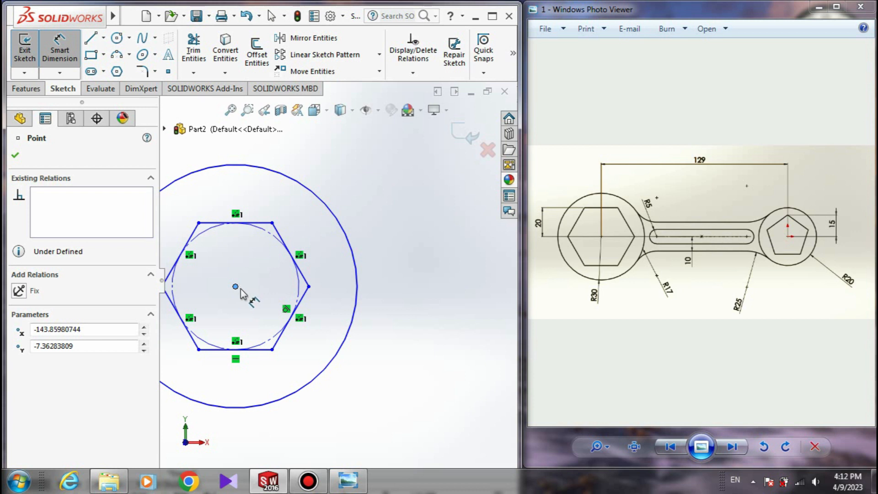
left_click(253, 224)
scroll(211, 260, "up", 2)
left_click(253, 223)
scroll(256, 243, "up", 3)
scroll(219, 238, "down", 1)
left_click(190, 259)
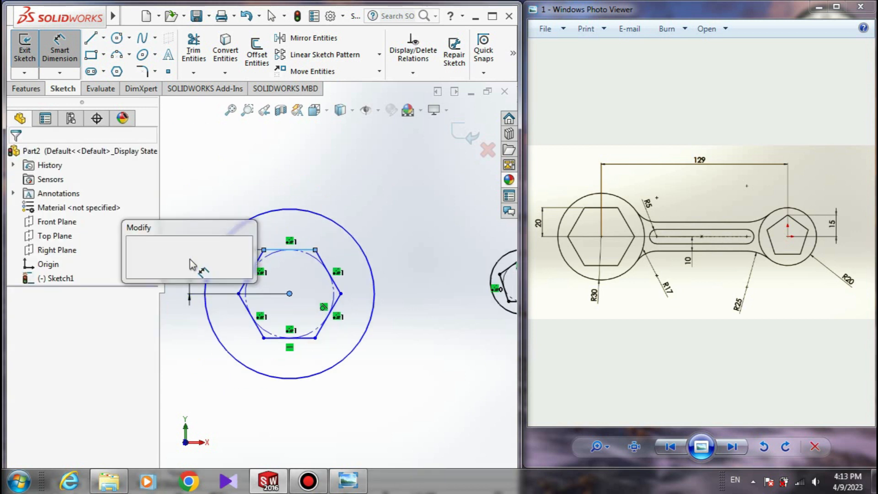
type("20")
key("Return")
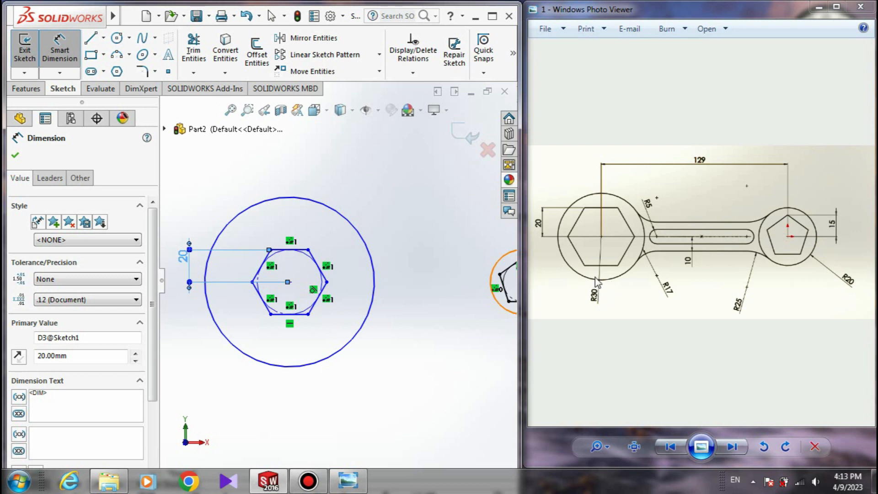
- Dimension the circle around the hexagon with a diameter of 60 mm and end dimensioning
left_click(373, 311)
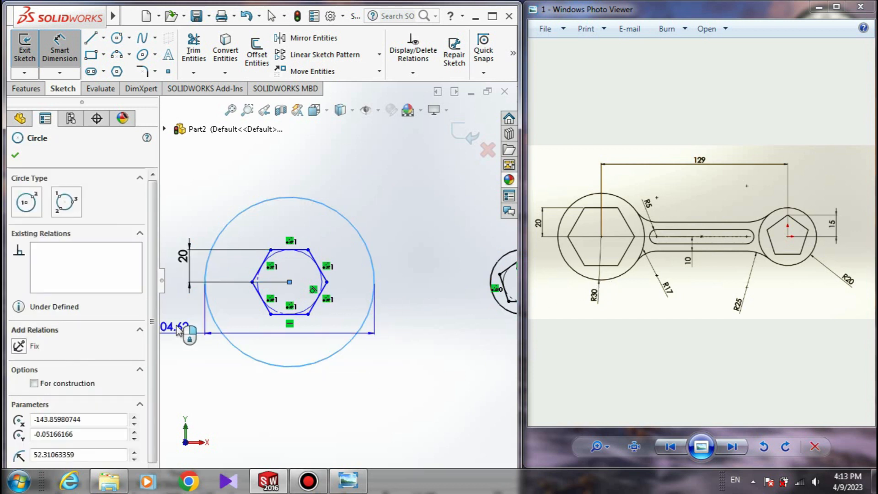
left_click(247, 426)
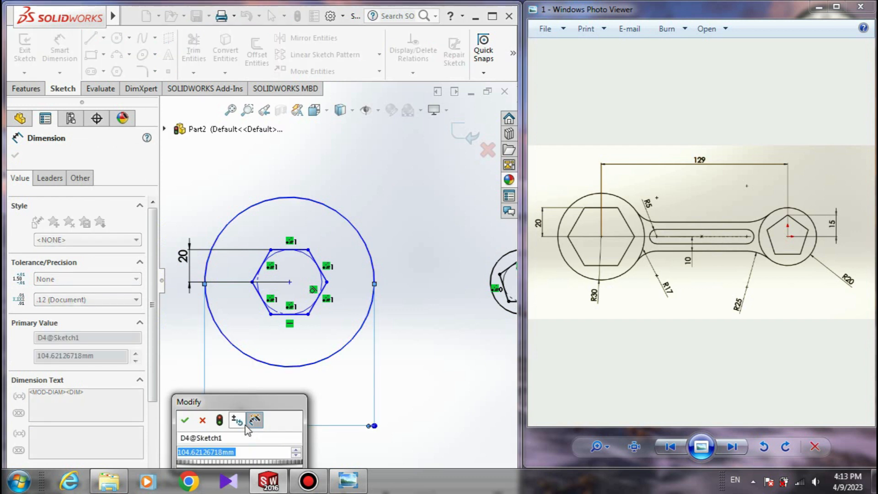
type("60")
key("Return")
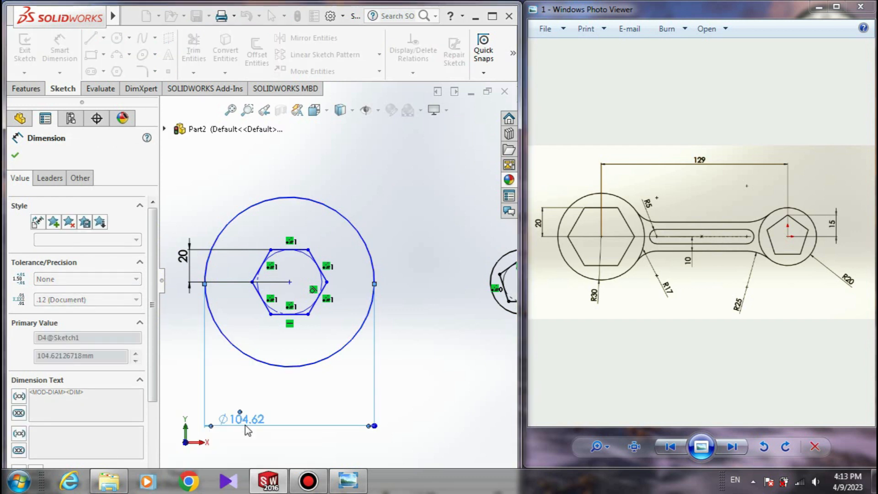
key("Escape")
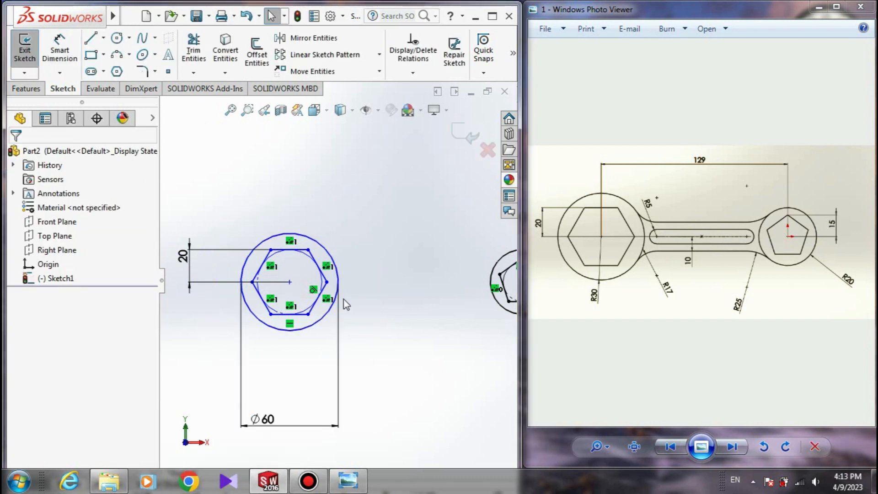
scroll(358, 309, "up", 2)
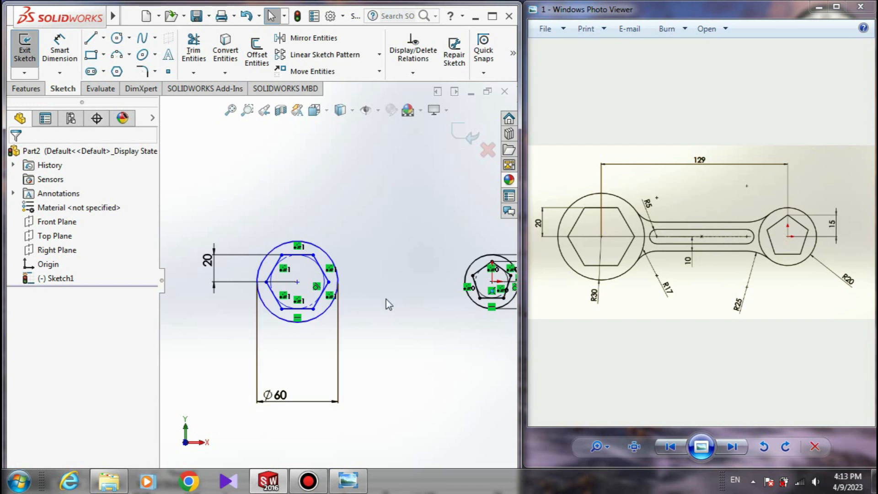
scroll(387, 302, "up", 1)
scroll(319, 302, "down", 2)
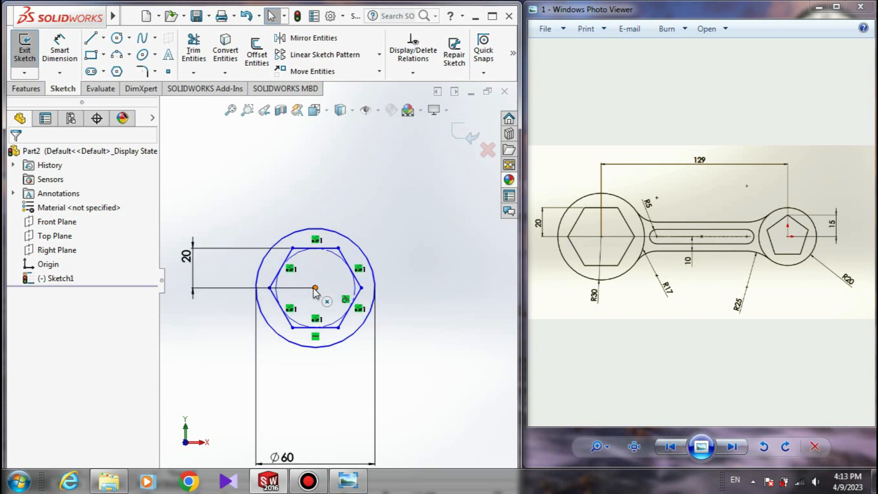
left_click(314, 288)
scroll(430, 327, "up", 2)
scroll(475, 345, "down", 1)
scroll(441, 281, "up", 2)
scroll(485, 274, "down", 4)
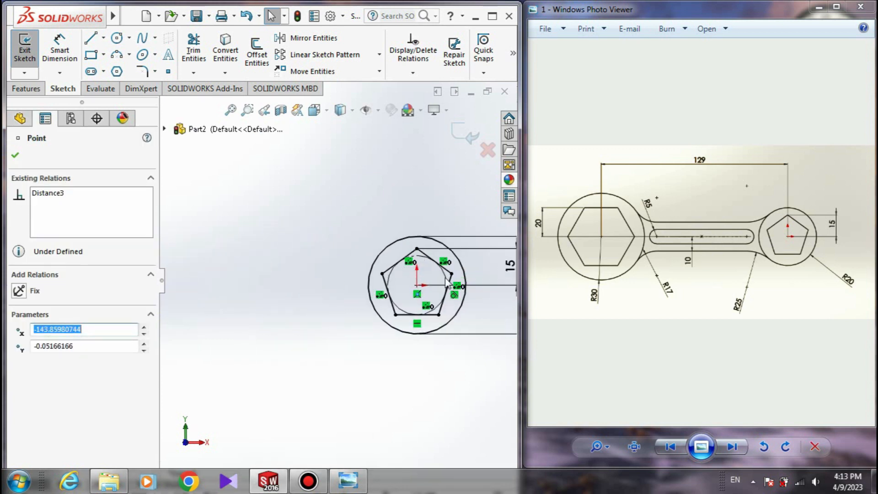
scroll(303, 303, "up", 3)
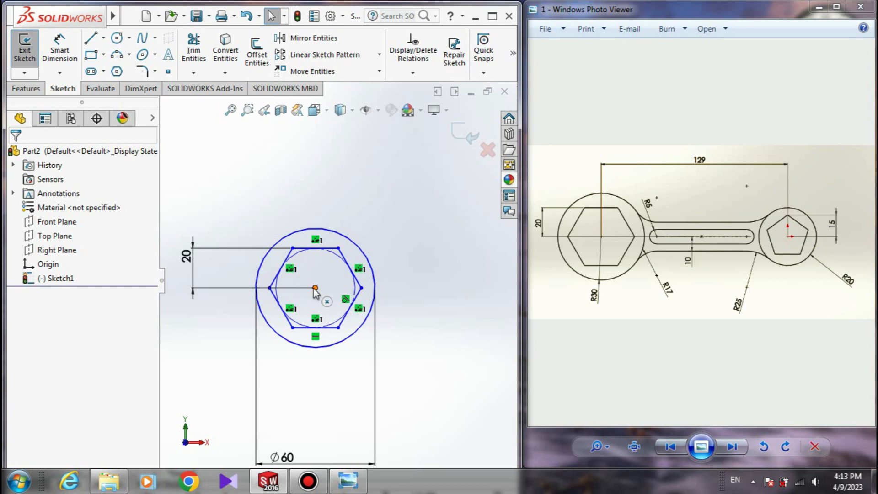
- Align the hexagon's centre with the pentagon's centre by adding a horizontal relation between the two points
left_click(315, 288)
scroll(467, 344, "up", 2)
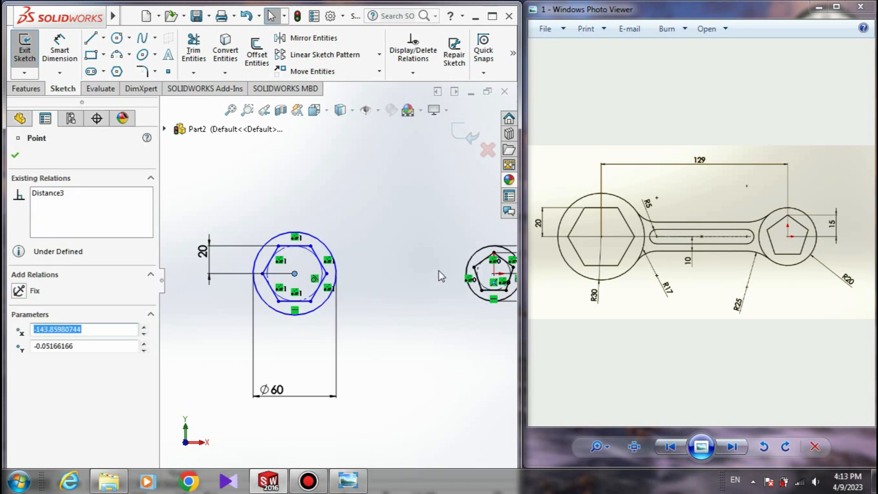
scroll(450, 281, "down", 3)
scroll(349, 267, "up", 2)
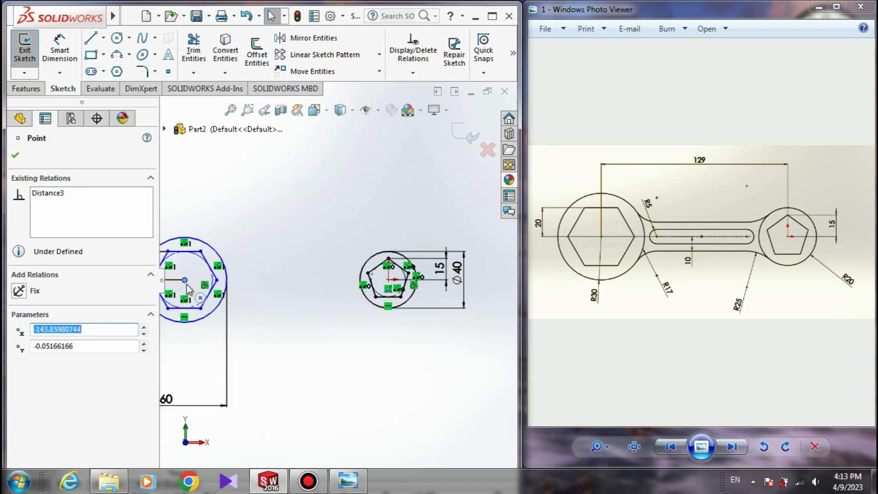
left_click(389, 279, "ctrl")
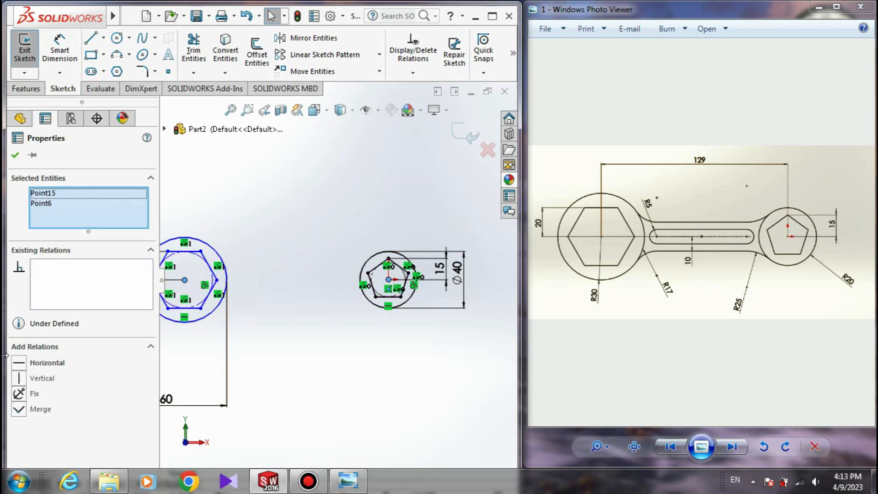
left_click(19, 362)
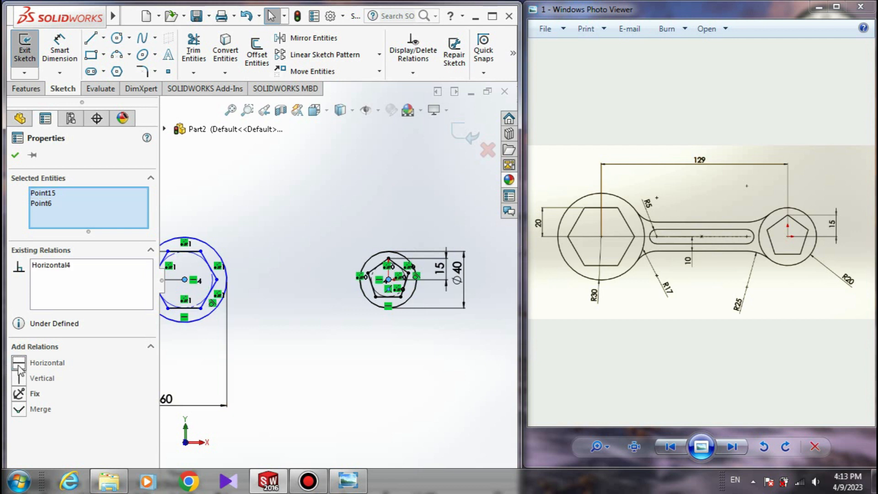
left_click(292, 345)
scroll(269, 308, "up", 3)
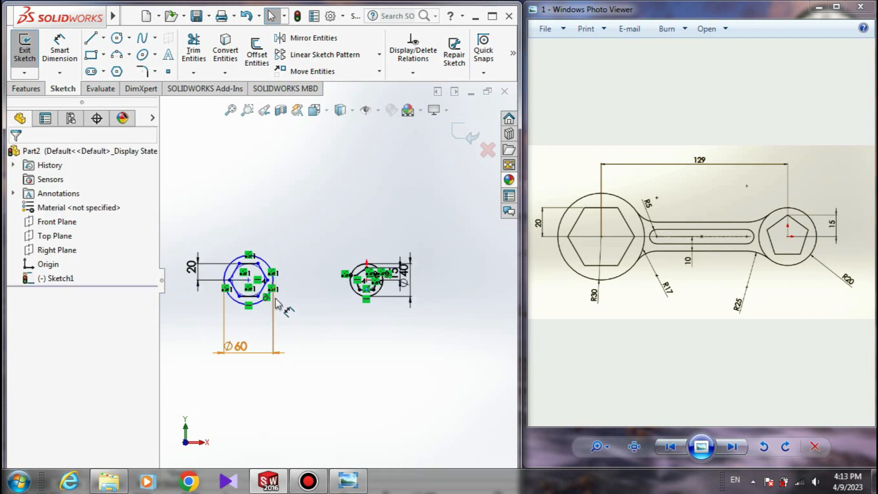
- Slide the hexagon end horizontally until its centre lies about 128 mm from the pentagon's centre
scroll(261, 298, "down", 3)
left_click_drag(240, 264, 278, 264)
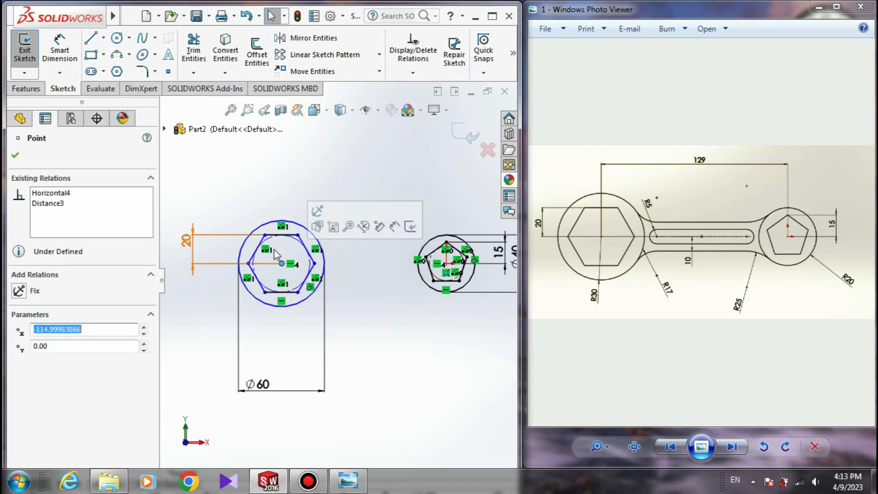
mouse_move(277, 264)
left_mouse_down()
mouse_move(336, 265)
mouse_move(224, 265)
mouse_move(284, 274)
mouse_move(262, 264)
left_mouse_up()
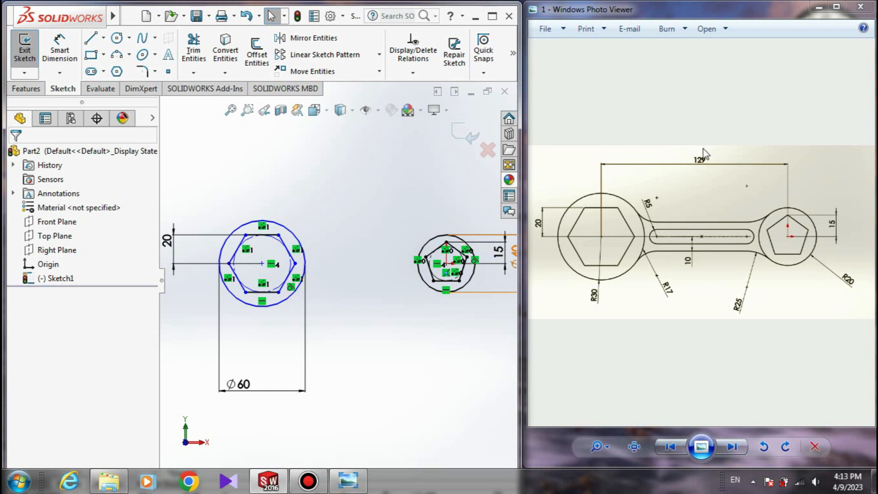
- Dimension the horizontal distance between the hexagon's centre and the pentagon's centre as 129 mm and end dimensioning
right_click_drag(368, 208, 376, 179)
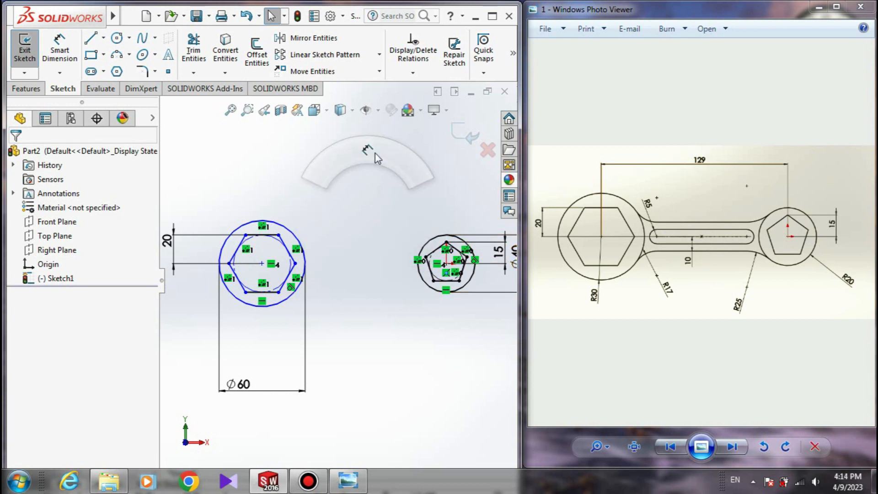
left_click(263, 264)
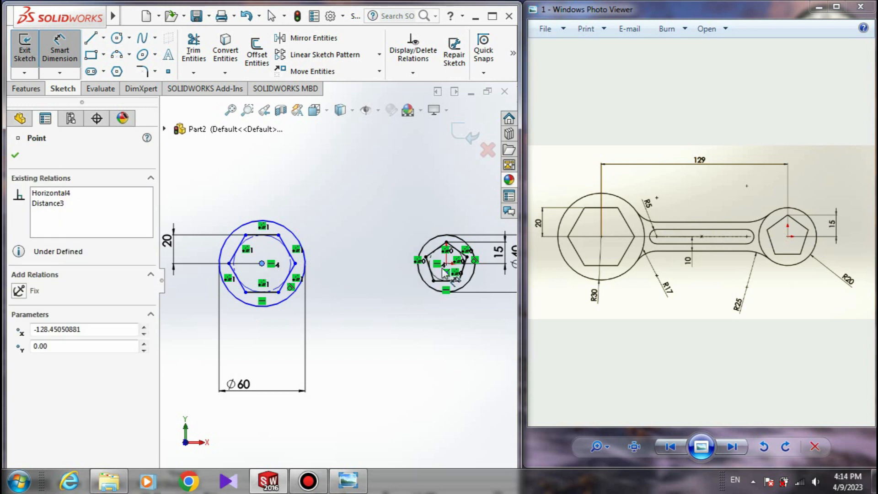
left_click(446, 264)
left_click(423, 183)
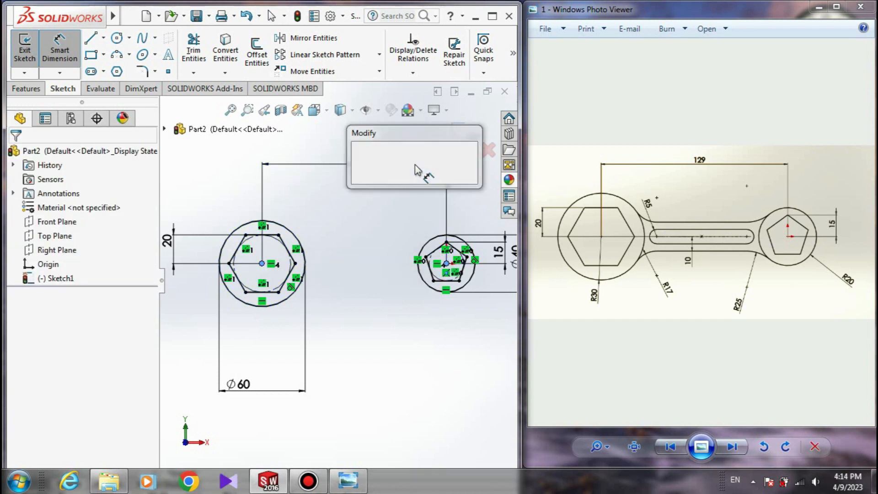
type("129")
key("Return")
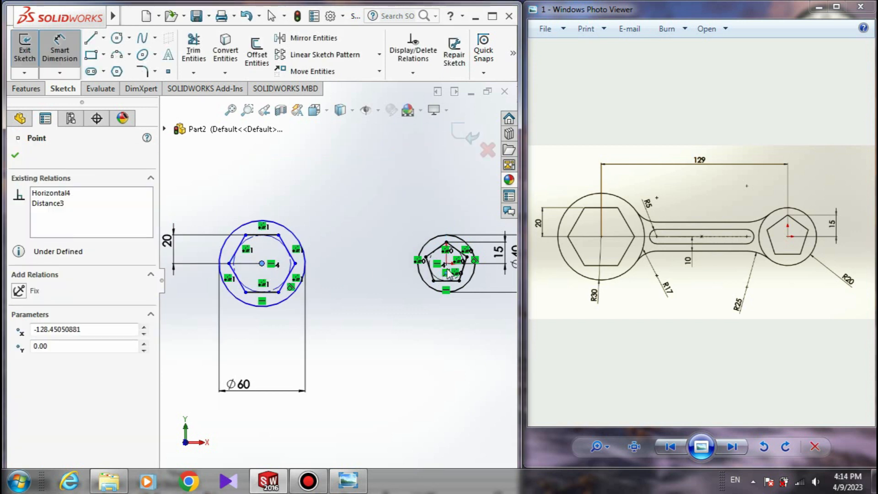
left_click(446, 264)
left_click(415, 164)
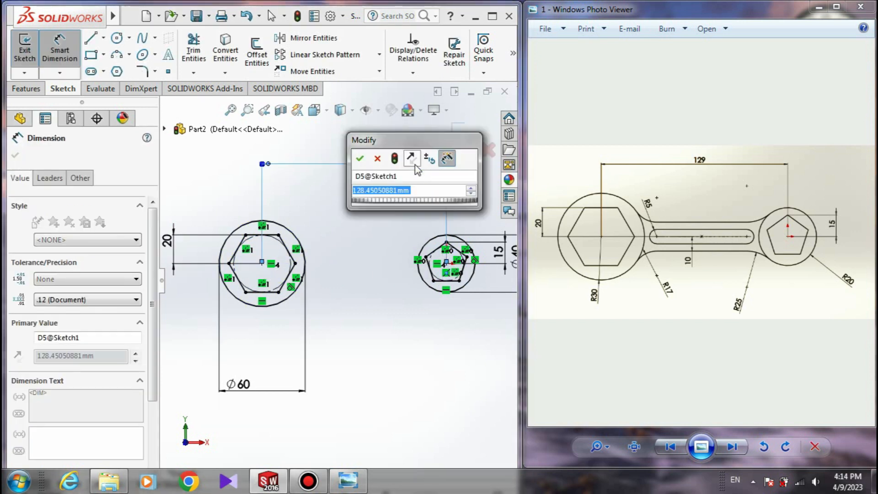
type("129")
key("Return")
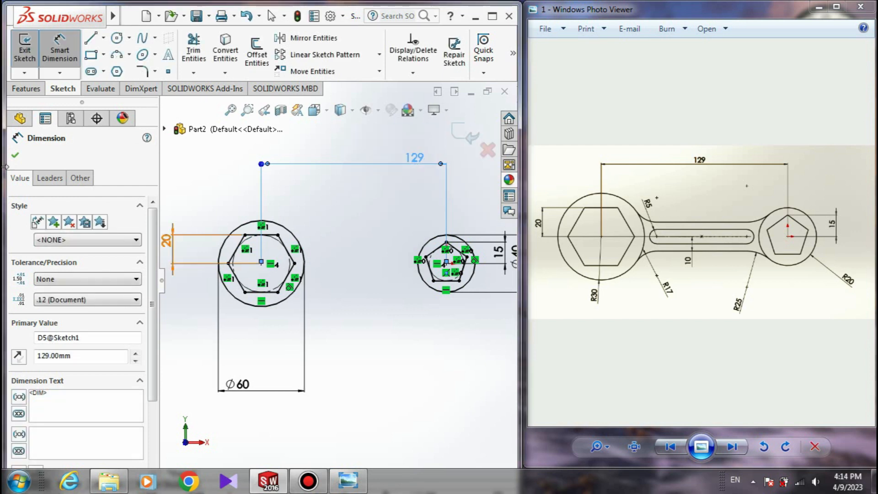
left_click(16, 156)
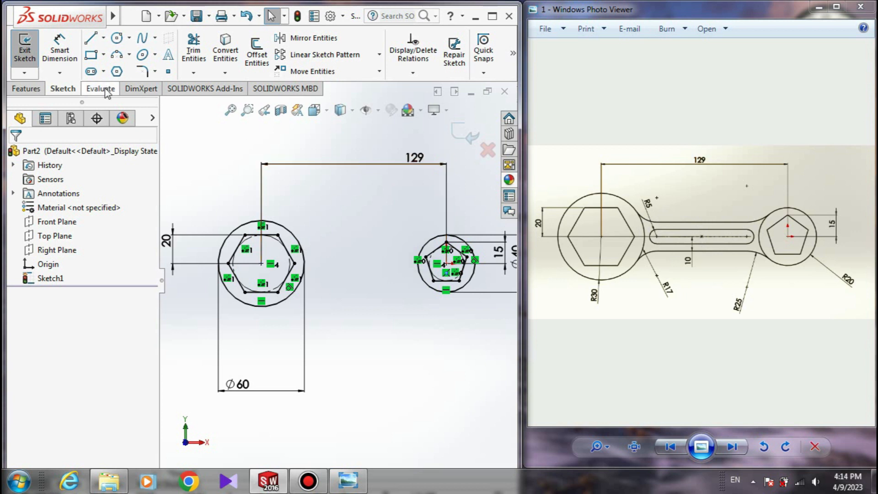
- Sketch a horizontal straight slot between the two circles on their centre axis, about 49 mm between arc centres and 17 mm wide
left_click(91, 71)
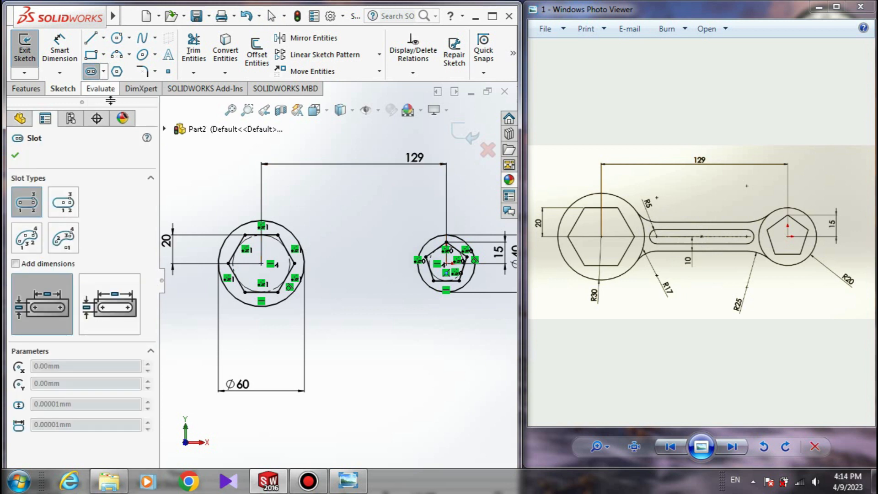
left_click(323, 263)
left_click(394, 264)
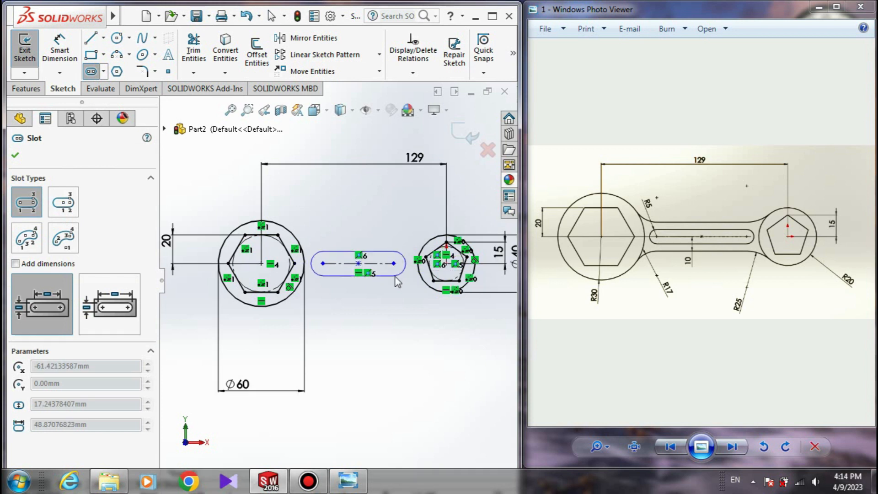
left_click(403, 274)
left_click(15, 156)
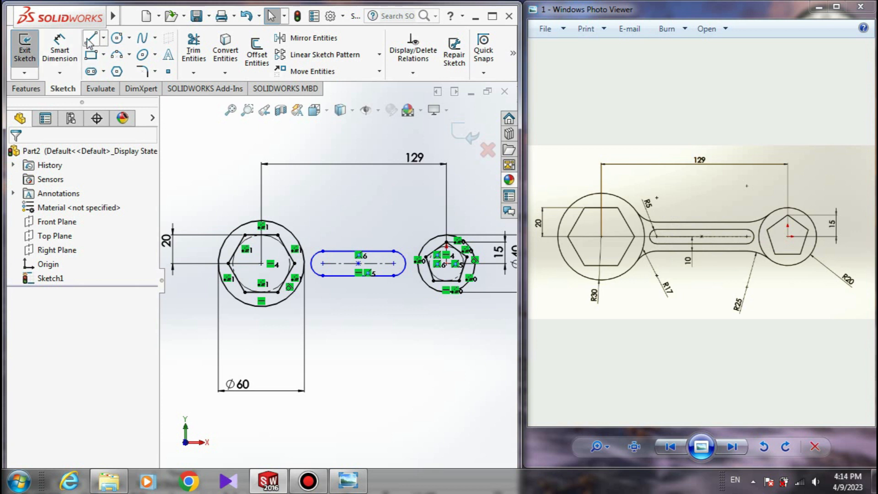
- Sketch a horizontal midpoint line just above the slot, level with the pentagon's top vertex
left_click(102, 38)
left_click(115, 85)
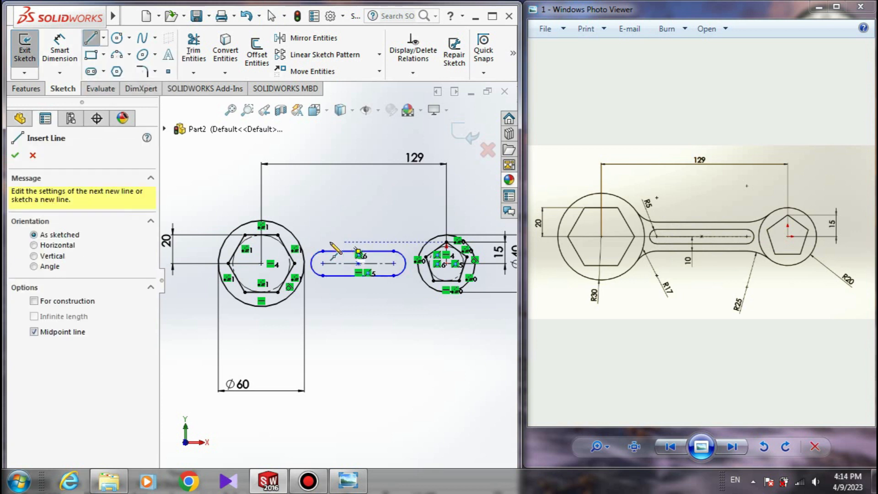
left_click(382, 242)
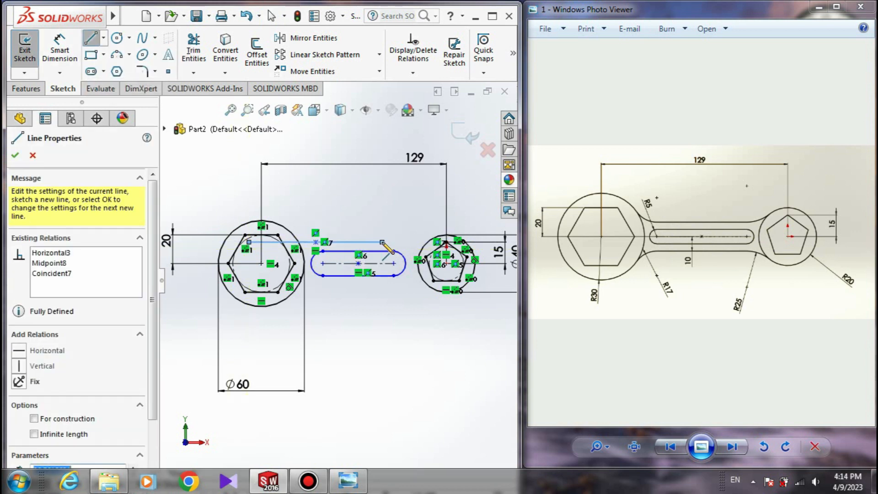
key("Escape")
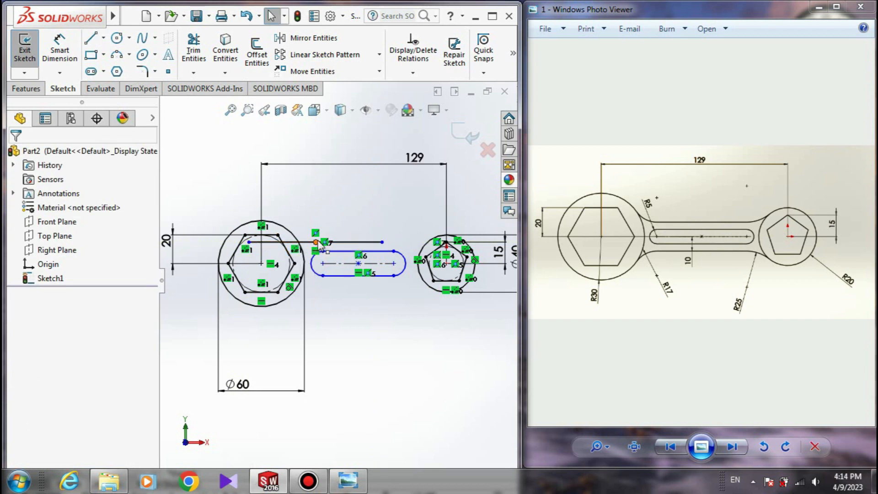
- Move the new line's midpoint sideways until it sits directly above the slot's centre
left_click(316, 242)
left_click_drag(337, 245, 380, 244)
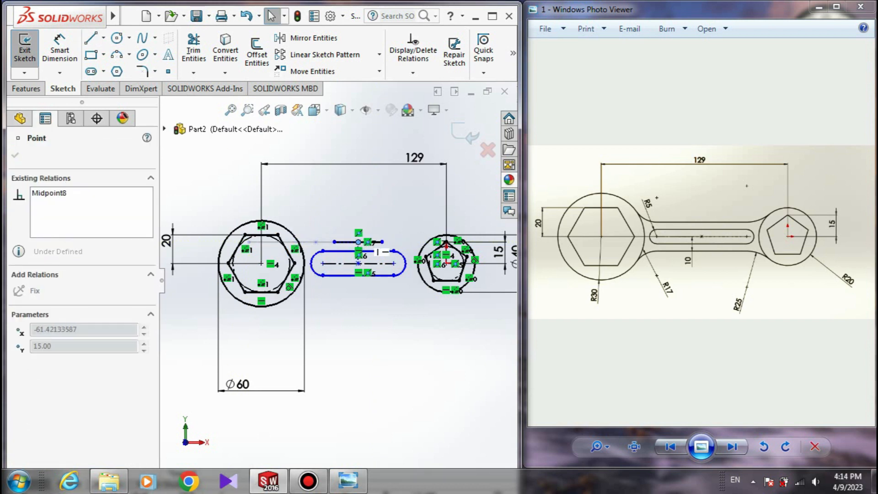
left_click(361, 340)
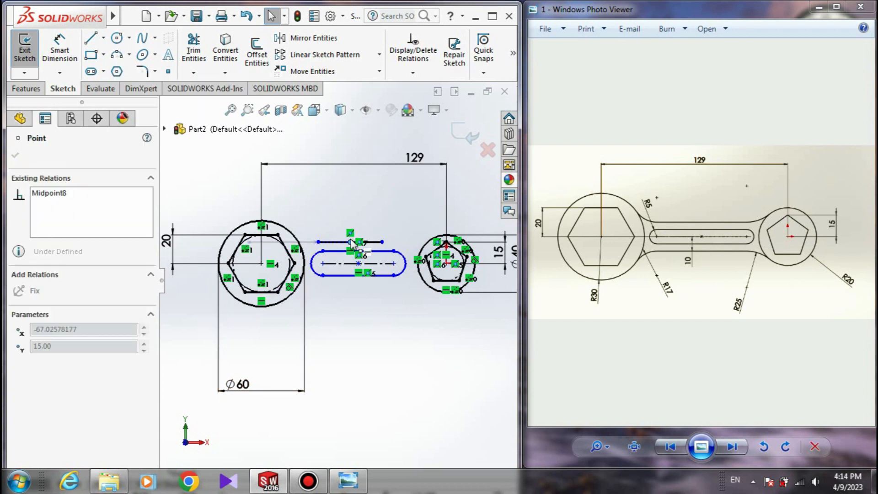
left_click_drag(340, 243, 366, 245)
left_click(352, 346)
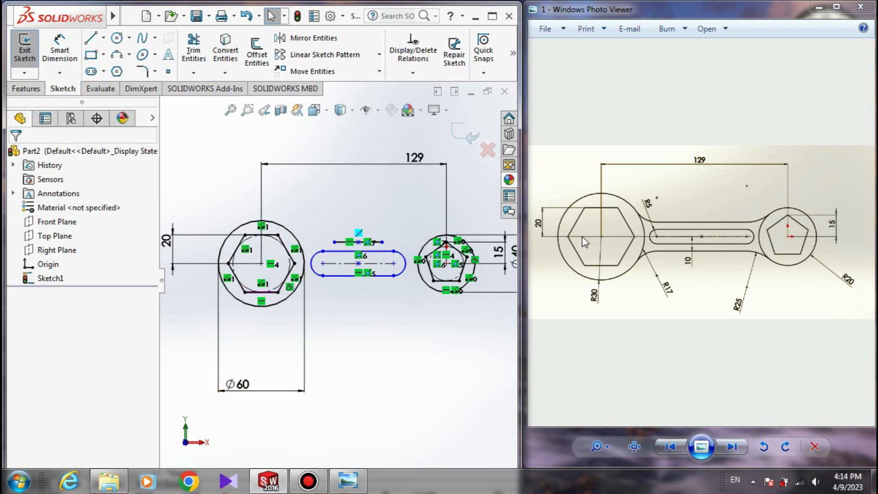
- Sketch two three-point arcs, one joining the line to the hexagon's circle and one joining it to the pentagon's circle
left_click(114, 56)
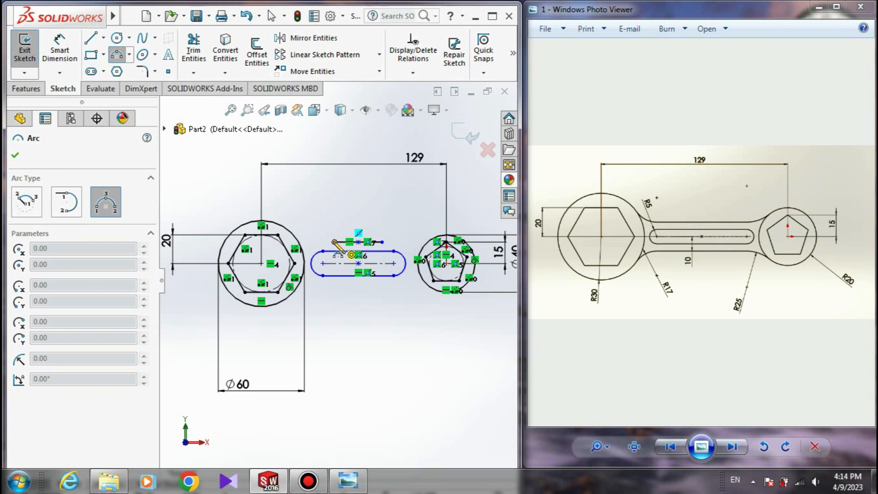
left_click(358, 242)
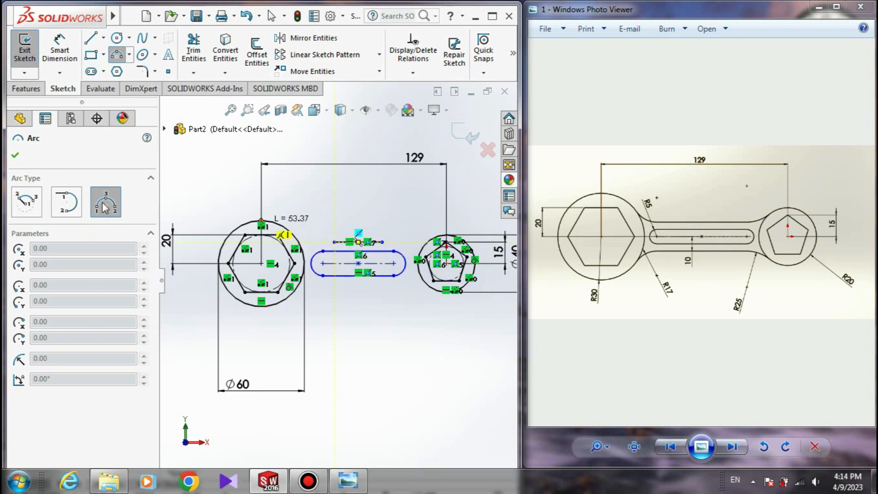
left_click(296, 236)
left_click(316, 243)
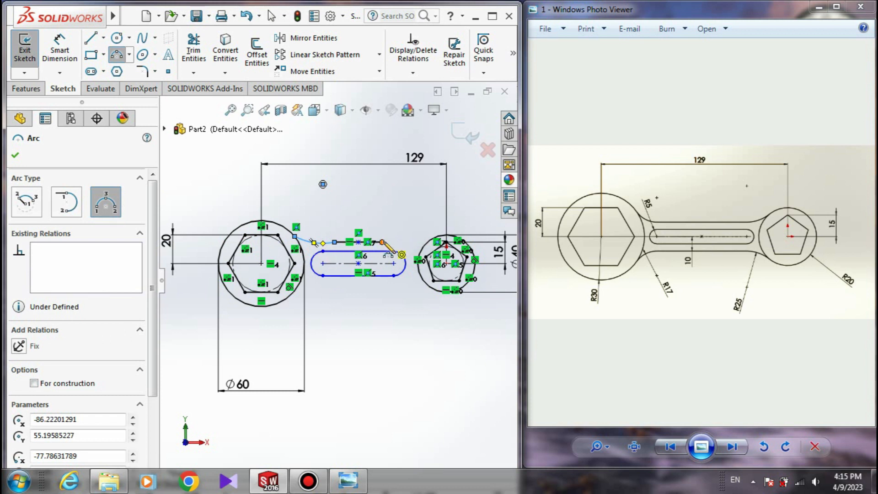
left_click(382, 241)
left_click(433, 237)
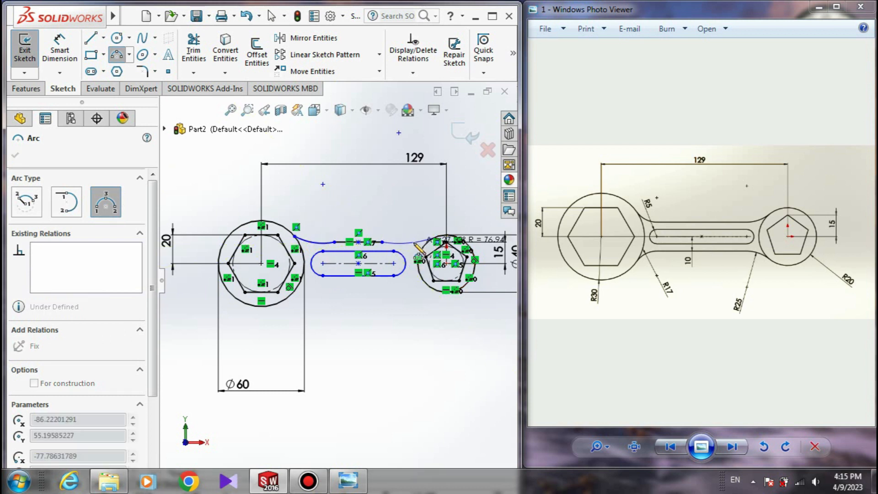
left_click(405, 244)
key("Escape")
- Add a tangent relation between the hexagon-side arc and the horizontal line above the slot
left_click(328, 244)
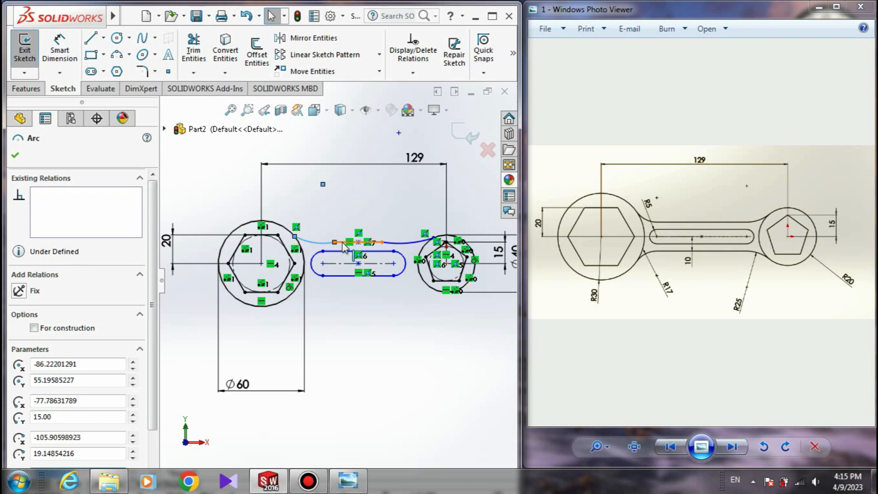
left_click(344, 243, "ctrl")
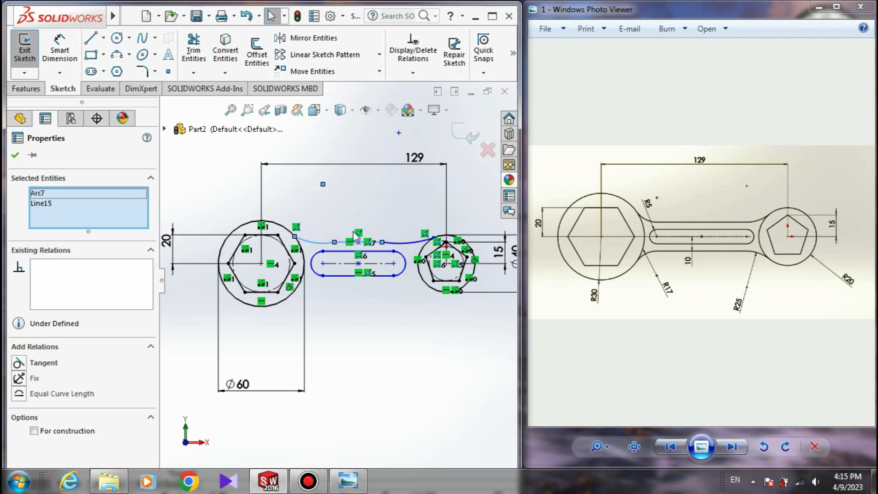
left_click(23, 361)
key("ctrl+z")
left_click(21, 363)
scroll(311, 275, "down", 3)
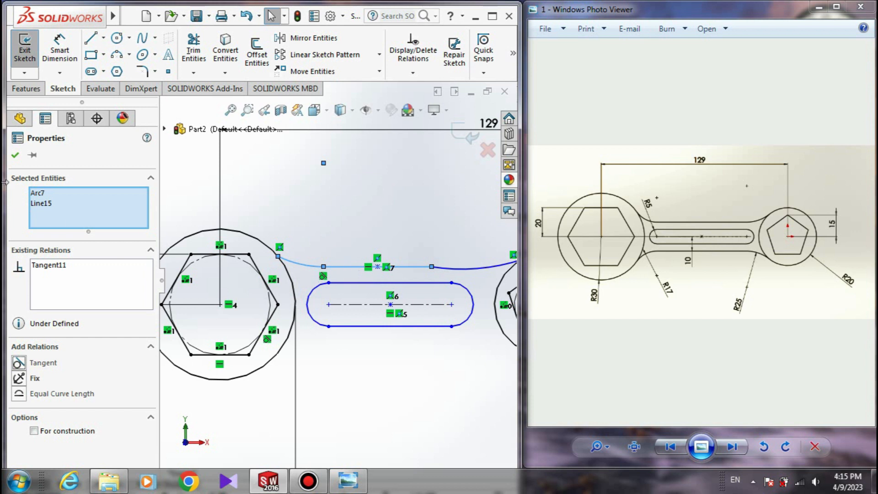
left_click(14, 156)
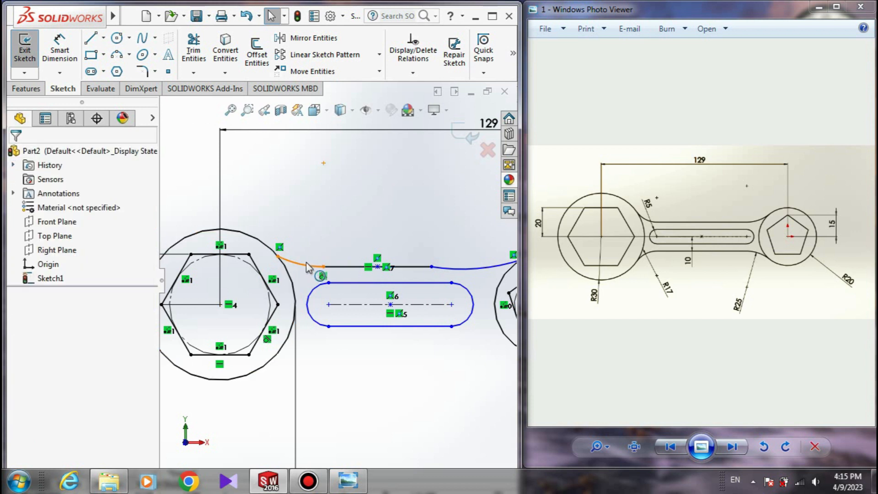
- Make the hexagon-side arc tangent to the 60 mm circle around the hexagon
left_click(306, 267)
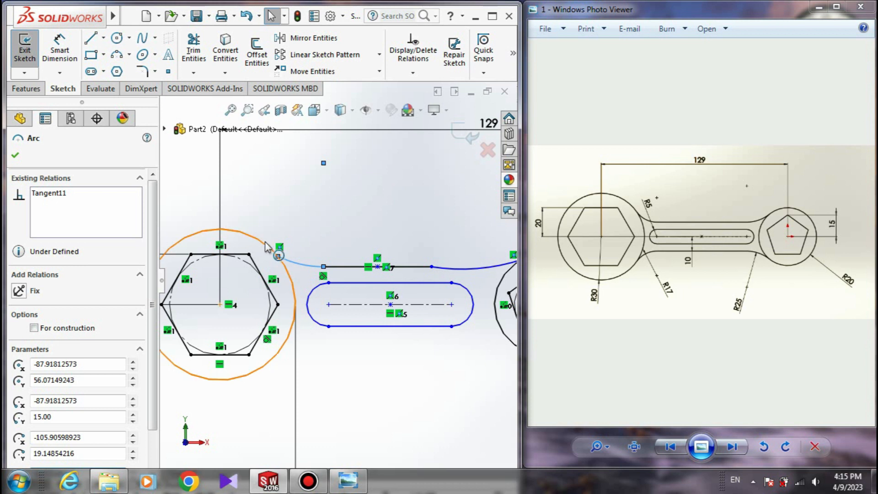
left_click(267, 247, "ctrl")
left_click(19, 378)
scroll(327, 272, "up", 2)
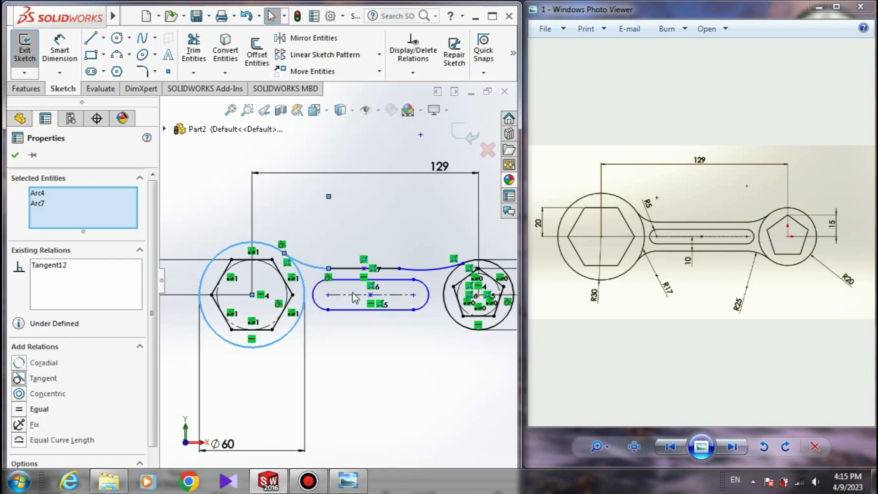
left_click(420, 429)
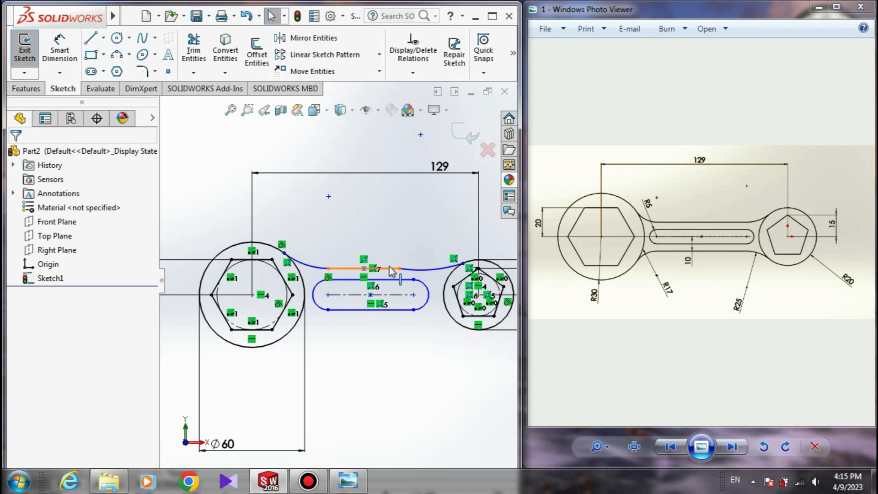
- Add a tangent relation between the pentagon-side arc and the horizontal line above the slot
left_click(390, 269)
left_click(416, 270, "ctrl")
left_click(18, 363)
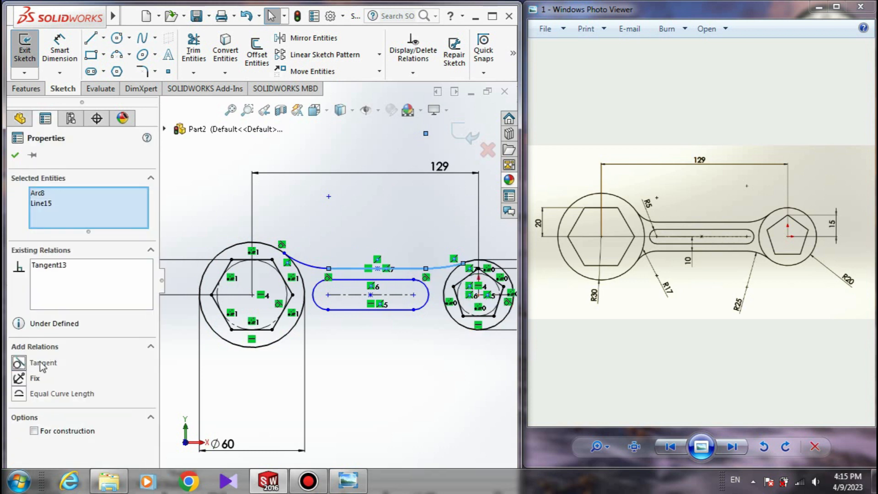
left_click(338, 377)
- Make the pentagon-side arc tangent to the 40 mm circle around the pentagon
left_click(447, 270)
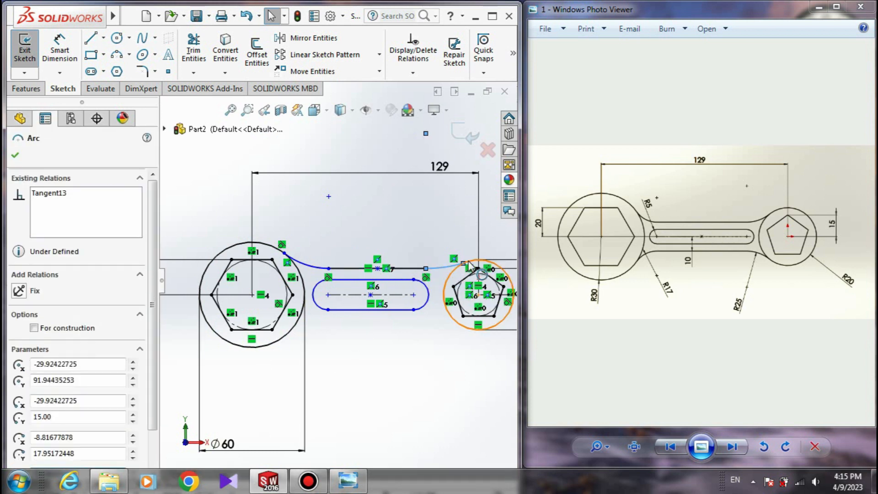
left_click(454, 271, "ctrl")
left_click(19, 378)
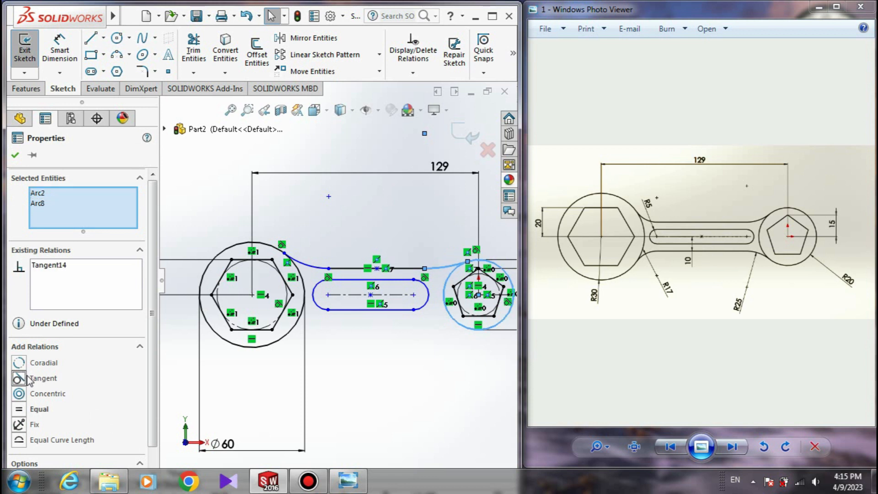
left_click(15, 157)
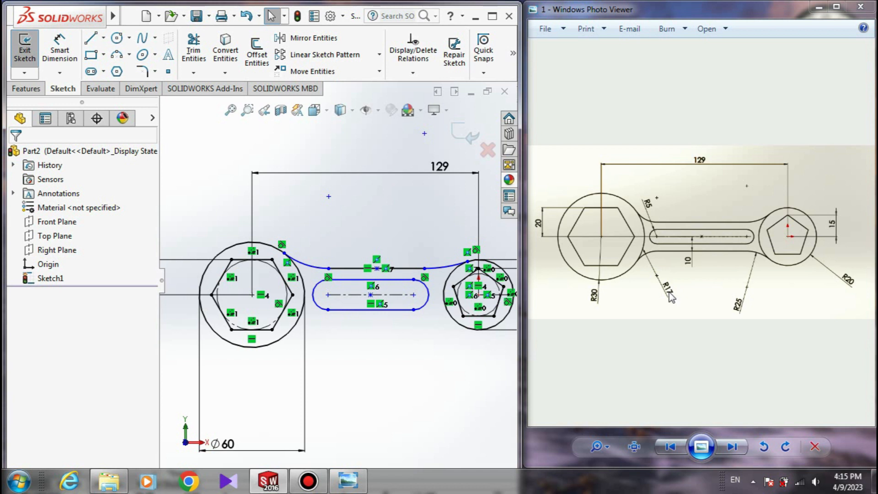
- Dimension the radius of the hexagon-side tangent arc as 17 mm, matching the reference drawing
scroll(663, 268, "down", 3)
scroll(659, 271, "up", 2)
left_click(651, 277)
scroll(651, 278, "up", 3)
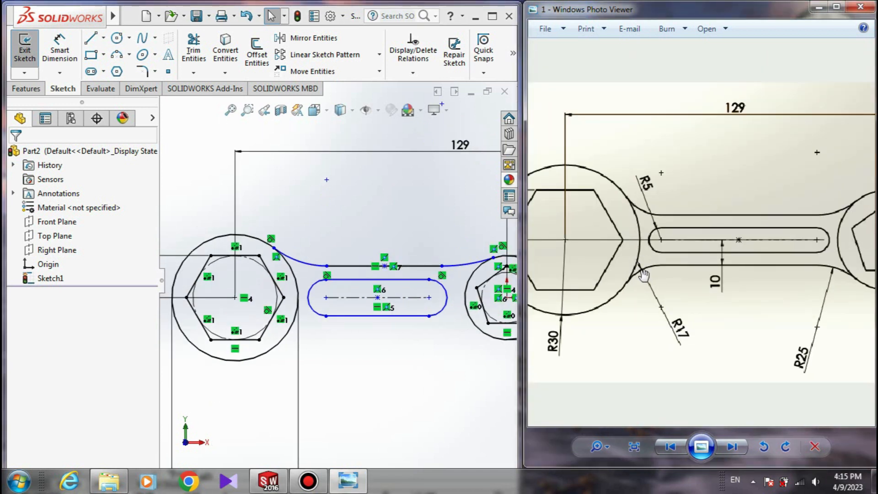
scroll(650, 242, "down", 3)
scroll(654, 274, "up", 3)
right_click(204, 187)
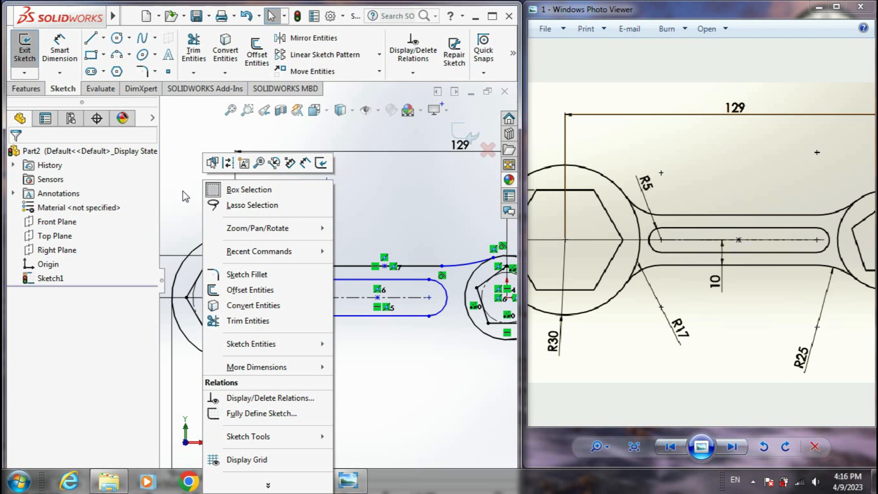
left_click(183, 191)
right_click_drag(185, 196, 189, 166)
left_click(323, 263)
left_click(332, 225)
type("17")
key("Return")
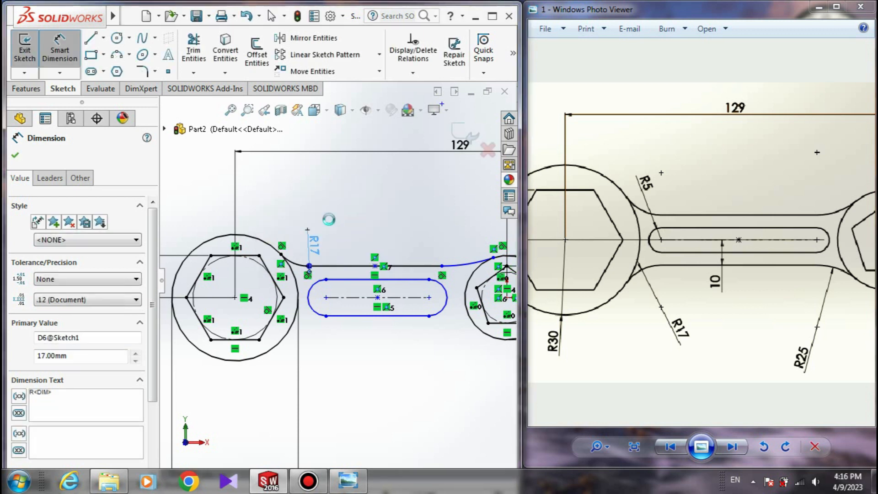
- Dimension the radius of the pentagon-side tangent arc as 25 mm and finish dimensioning
left_click(465, 264)
left_click(457, 243)
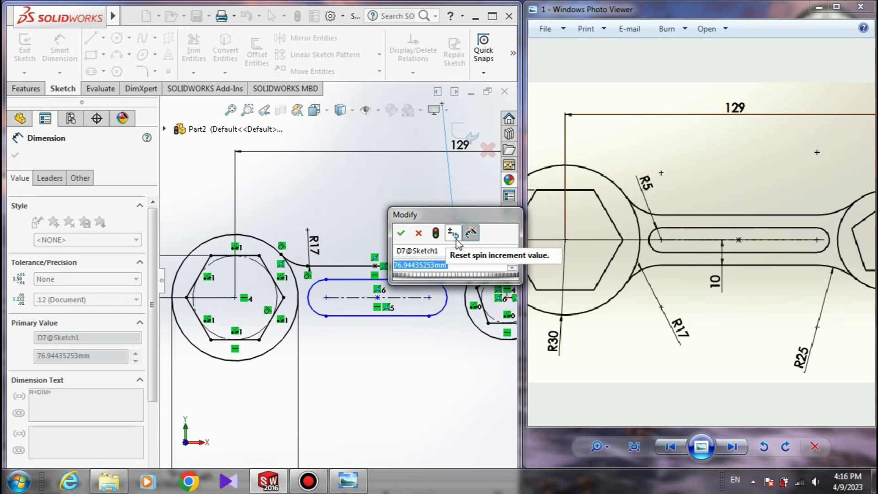
type("25")
key("Return")
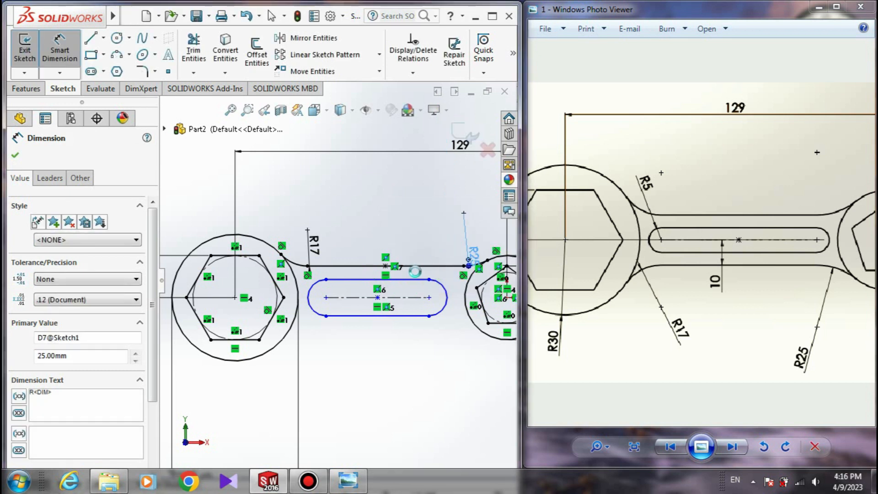
left_click(14, 155)
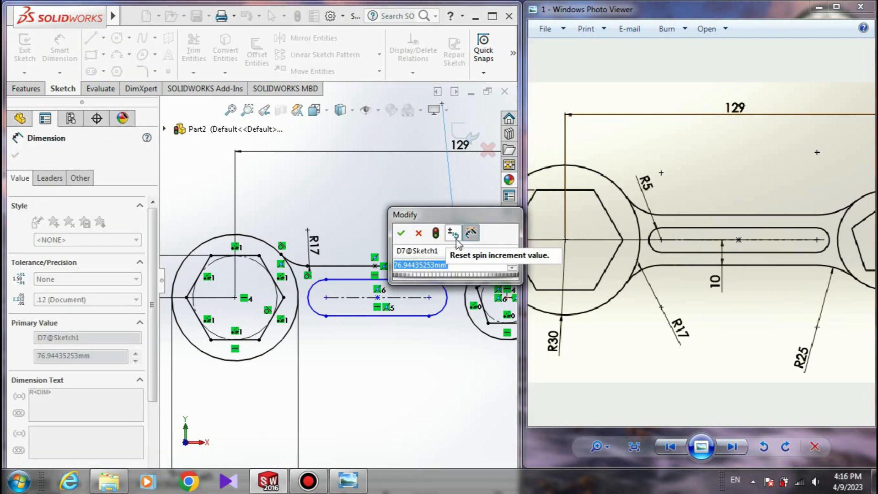
type("25")
key("Return")
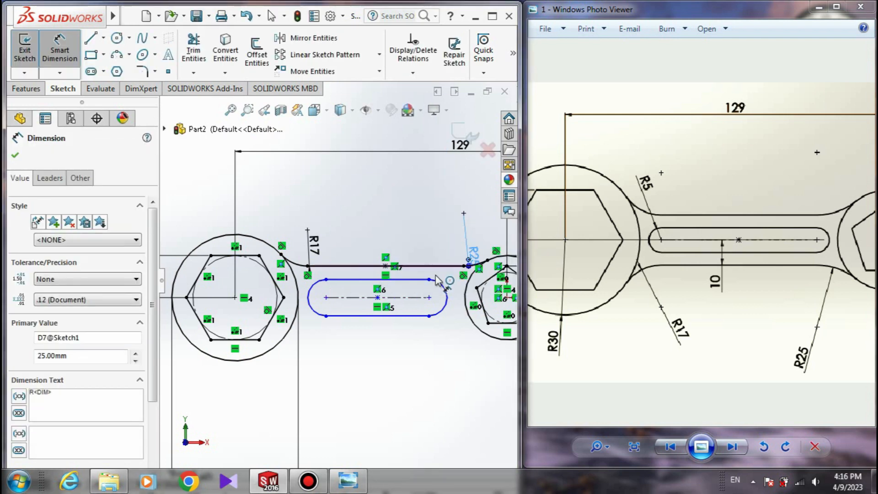
left_click(14, 156)
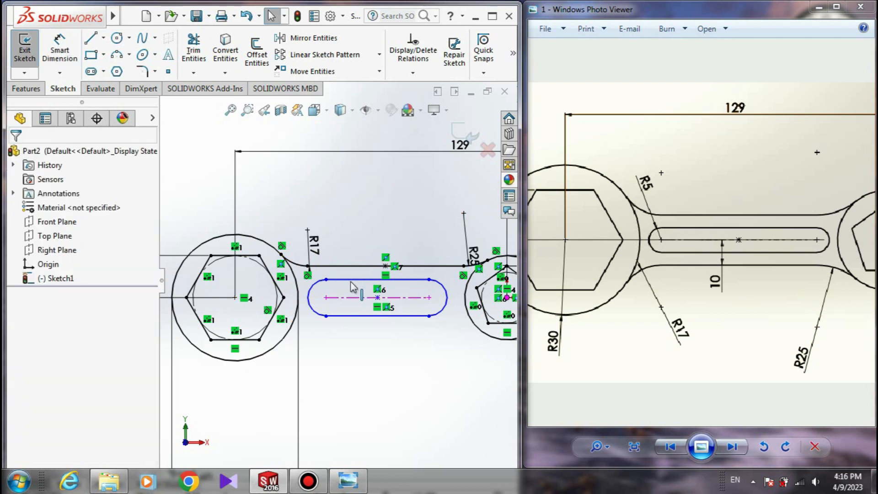
- Add a vertical relation between the slot's centre point and the midpoint of the horizontal line above it
left_click(377, 298)
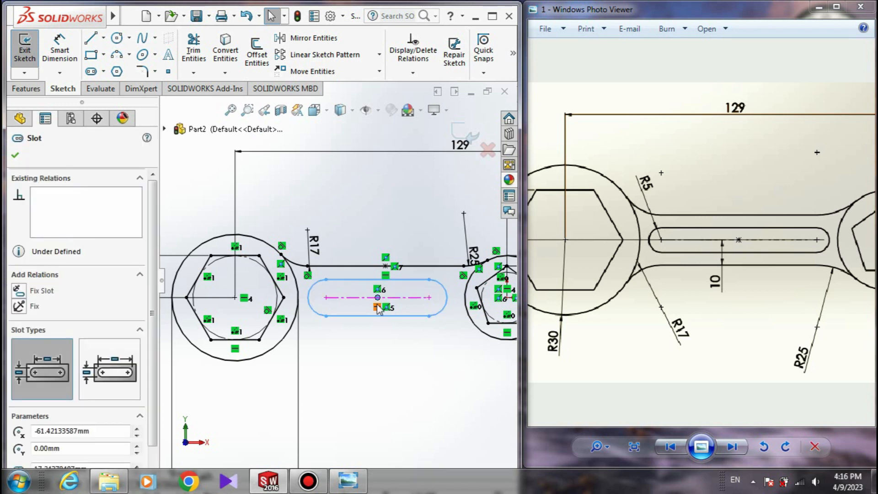
left_click(386, 266, "ctrl")
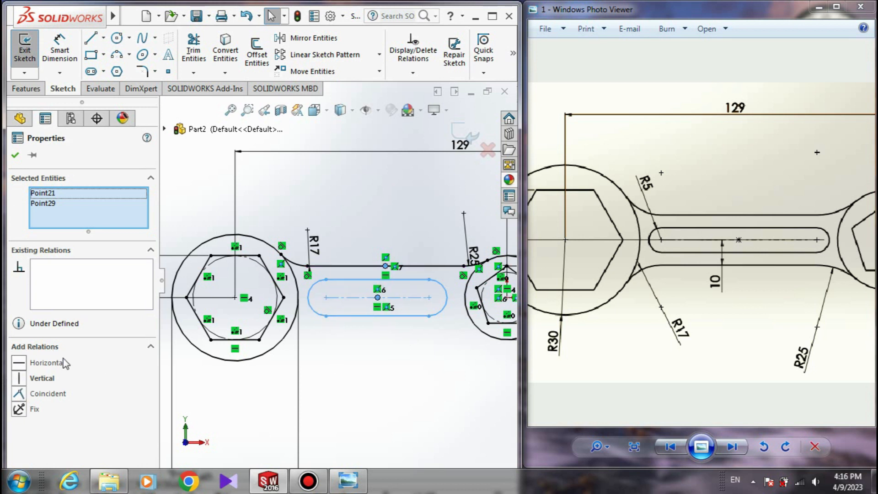
left_click(19, 378)
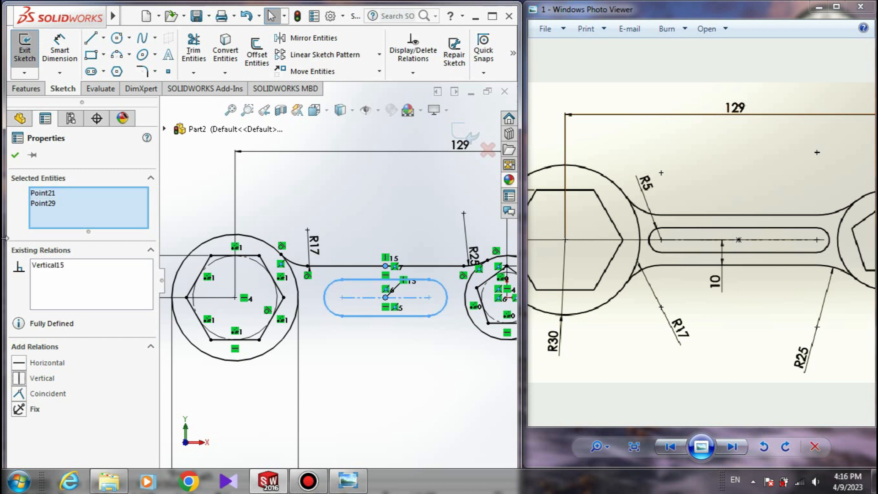
left_click(14, 156)
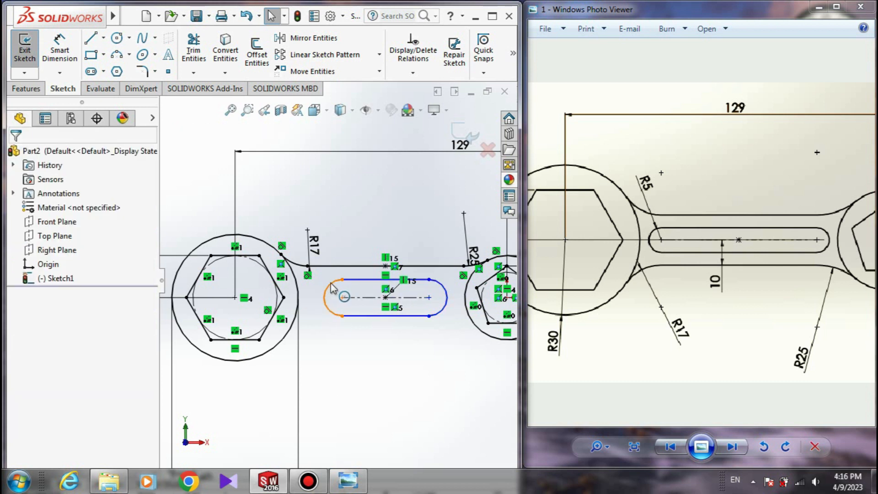
- Dimension the slot's hexagon-side end arc with a 5 mm radius
right_click_drag(325, 391, 326, 325)
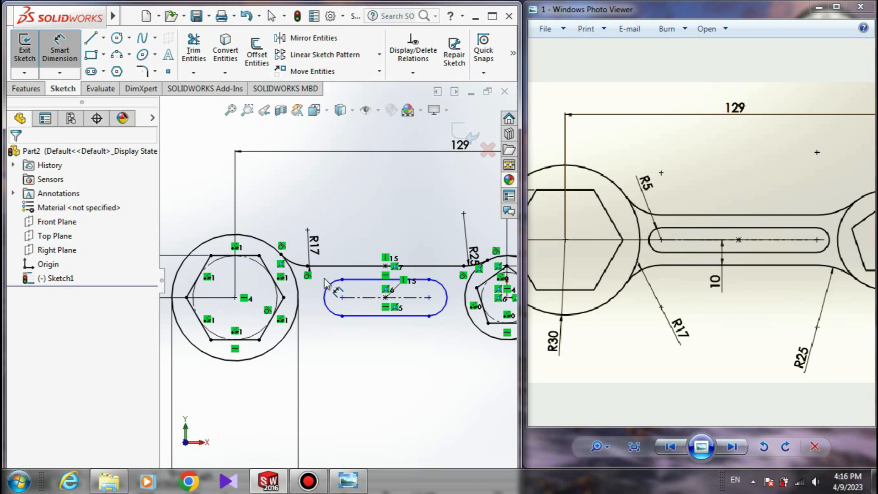
left_click(336, 291)
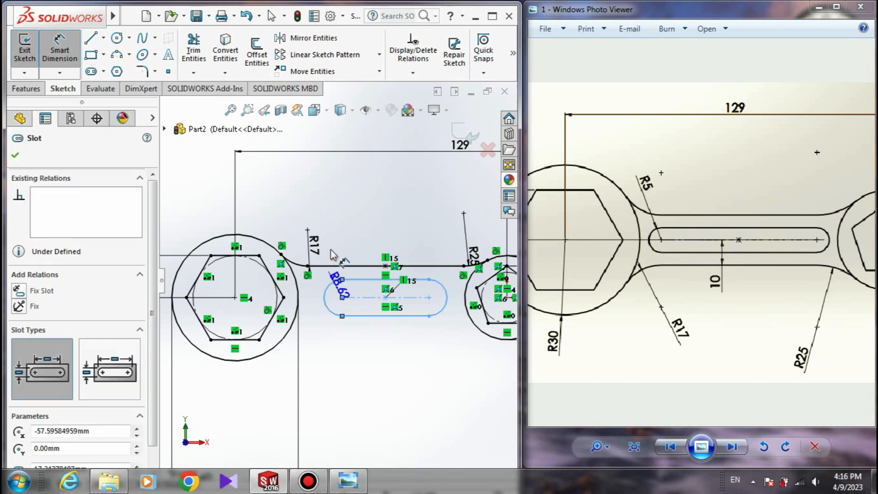
left_click(330, 240)
type("5")
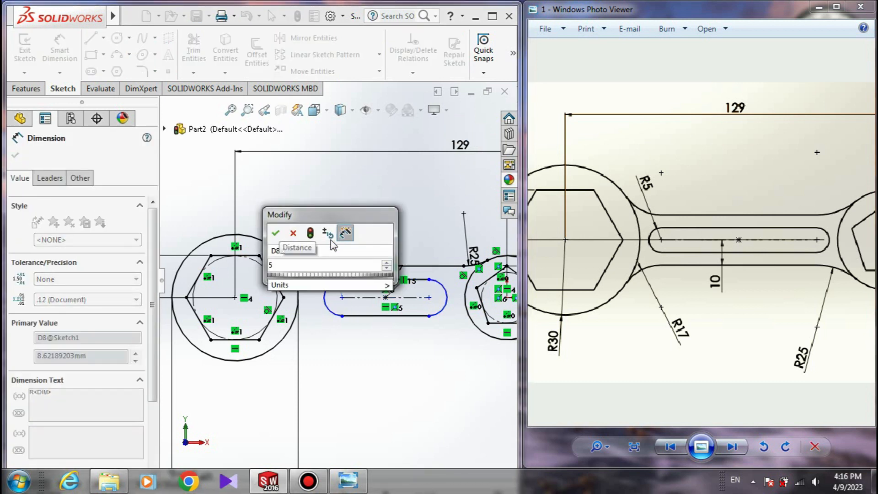
key("Return")
key("Escape")
left_click(385, 298)
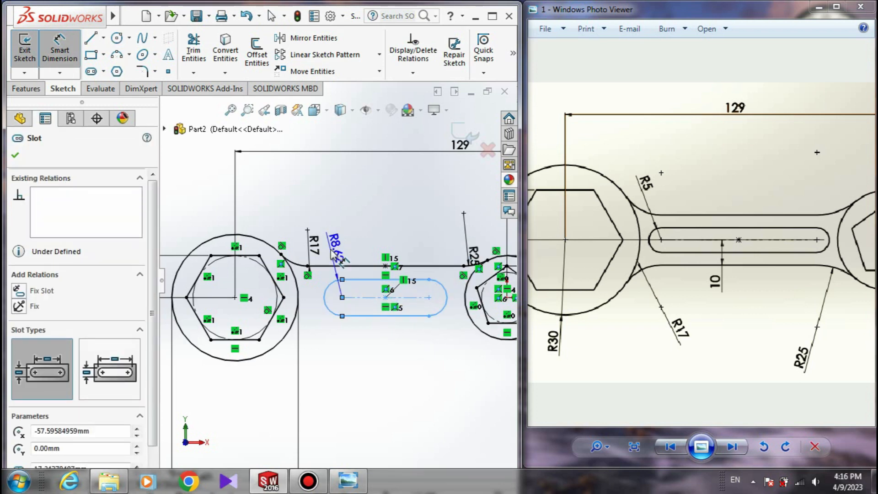
left_click(331, 240)
type("5")
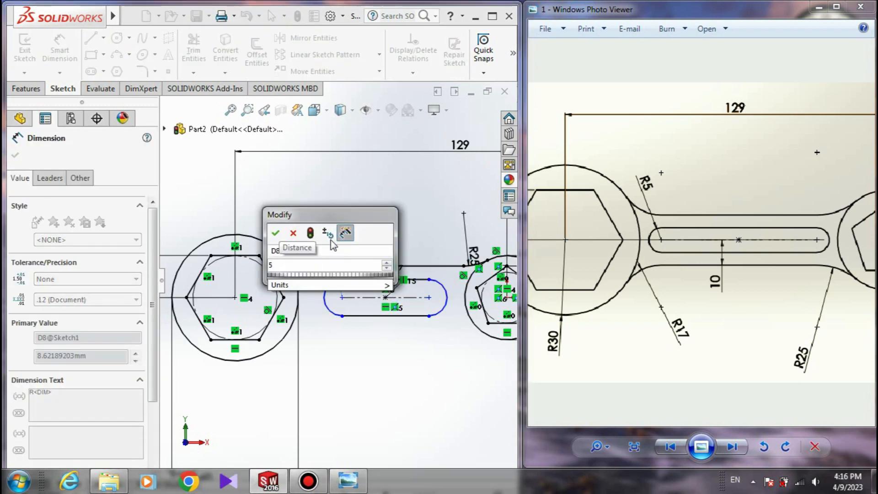
key("Return")
key("Escape")
left_click(385, 300)
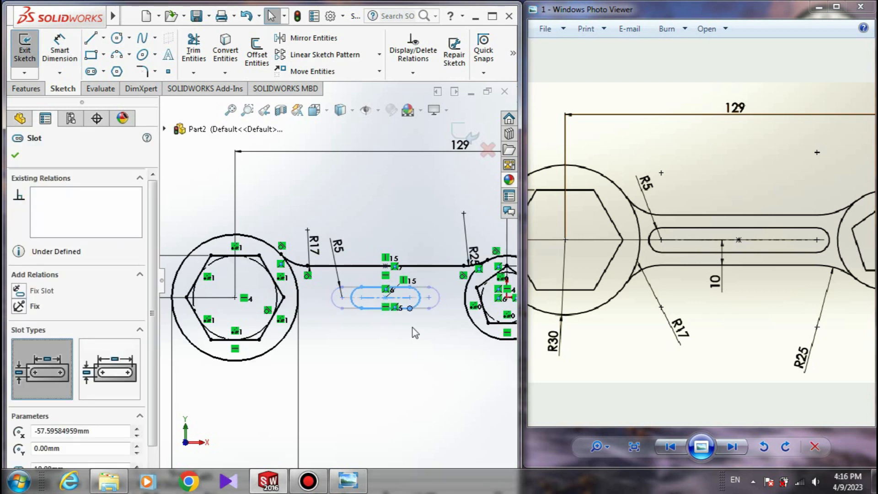
left_click(426, 348)
- Add a vertical relation between the midpoint of the slot's pentagon-side end arc and the adjacent end of the horizontal line above
scroll(449, 300, "down", 6)
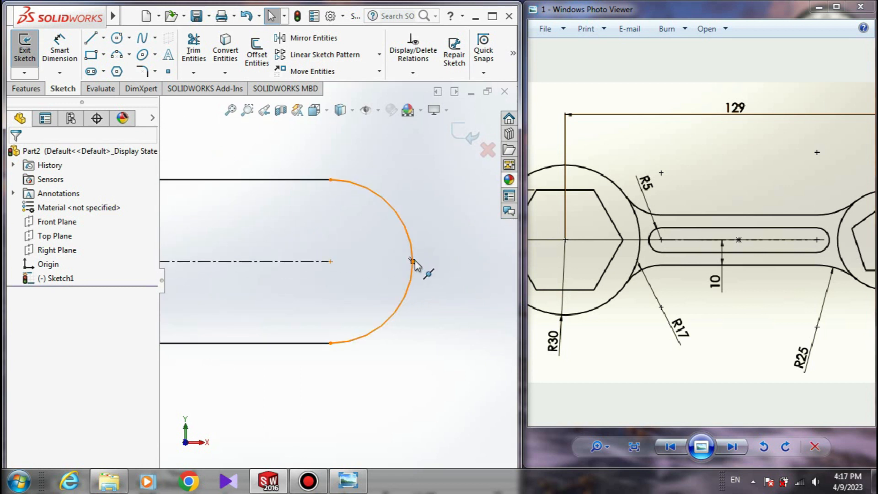
left_click(413, 262)
left_click(413, 263)
scroll(419, 283, "up", 4)
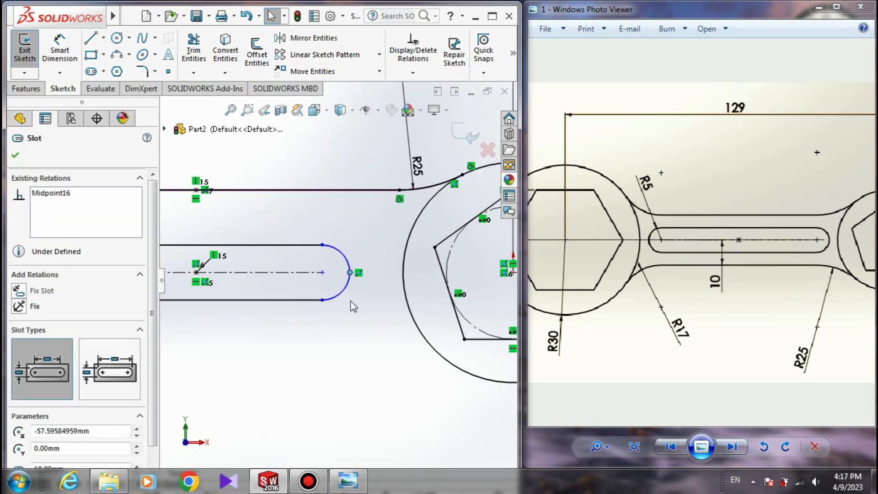
left_click(398, 190, "ctrl")
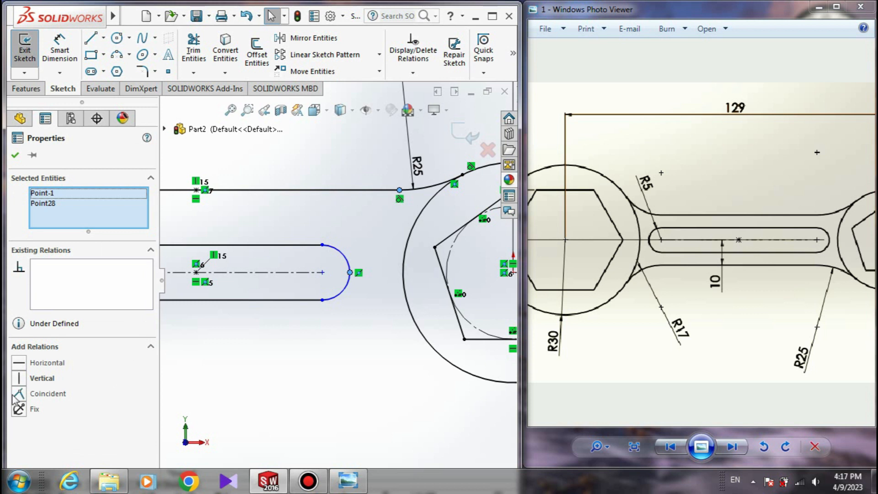
left_click(20, 378)
scroll(286, 350, "up", 2)
scroll(285, 350, "up", 3)
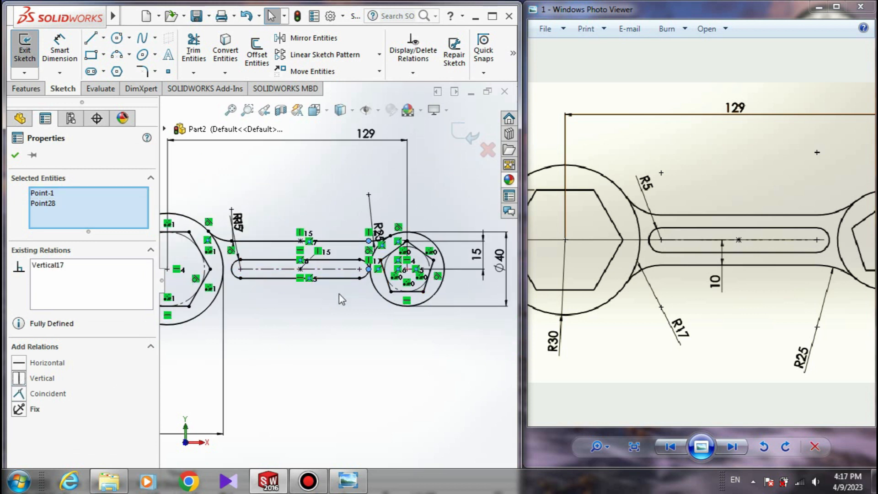
left_click(293, 330)
scroll(306, 323, "up", 4)
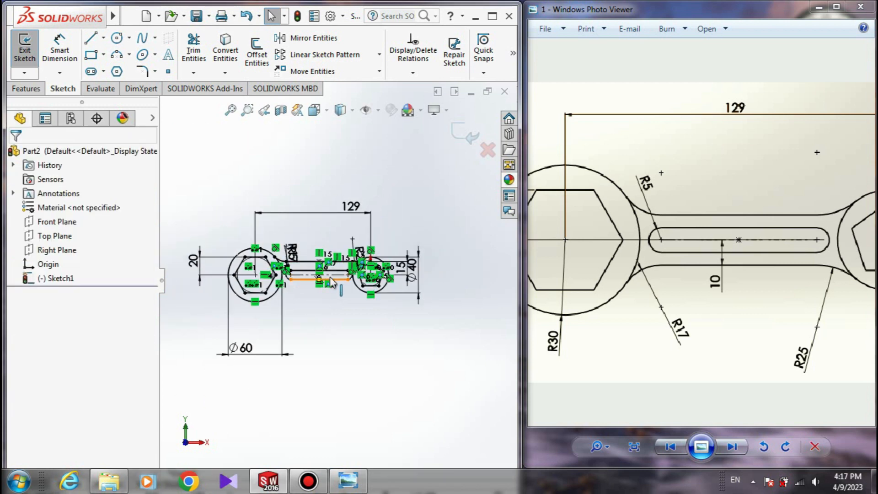
scroll(320, 283, "down", 3)
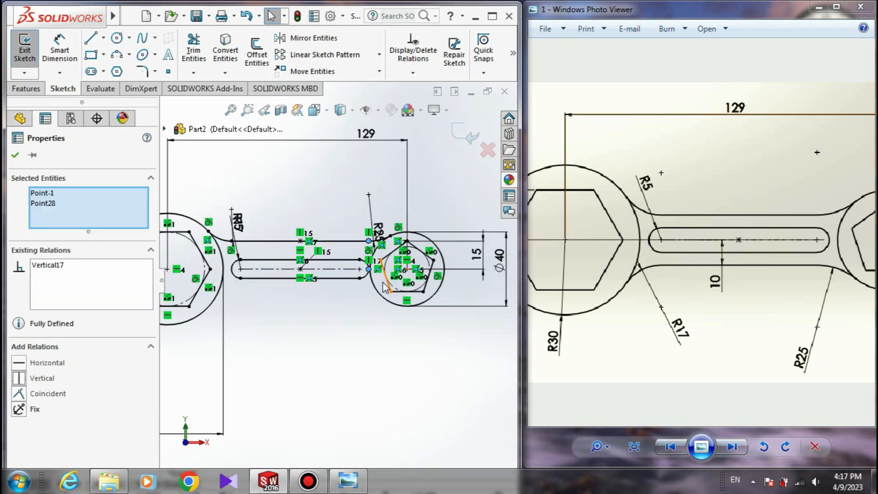
left_click(294, 328)
scroll(309, 324, "up", 4)
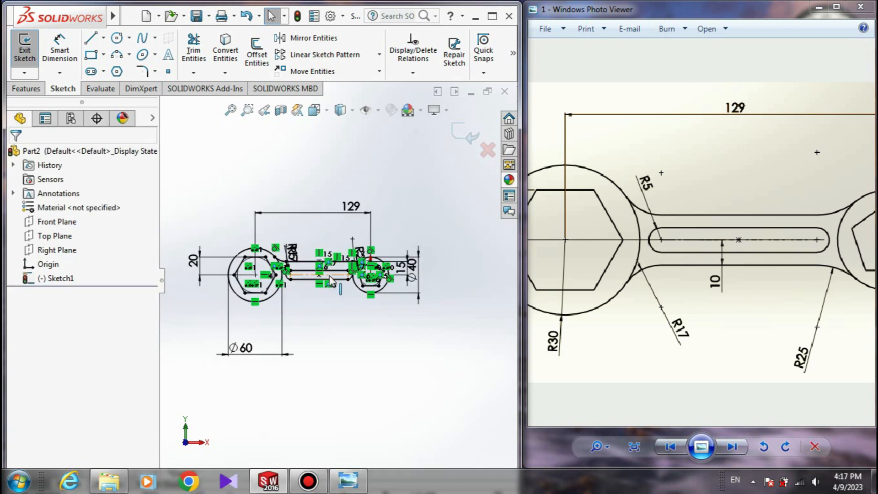
scroll(320, 286, "down", 3)
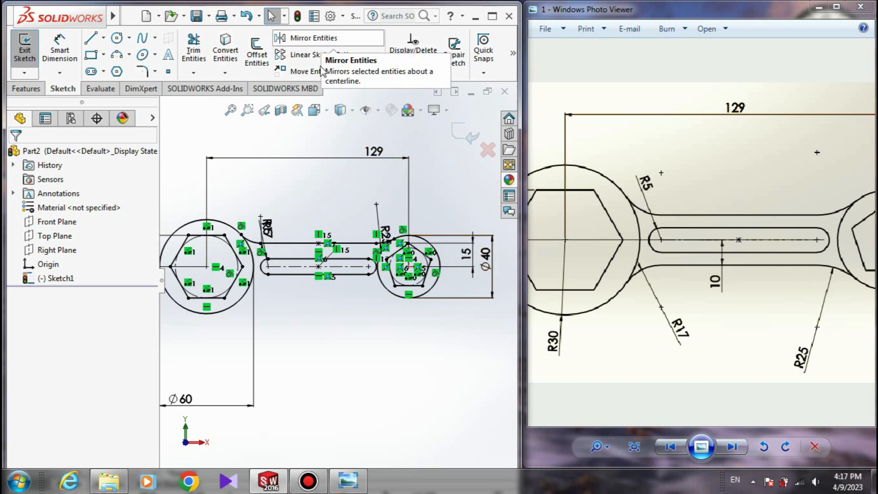
scroll(275, 251, "down", 3)
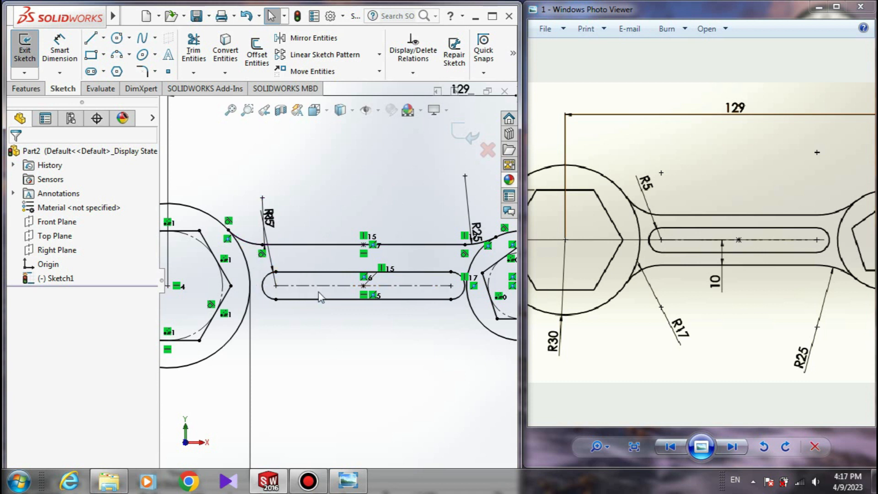
left_click(301, 43)
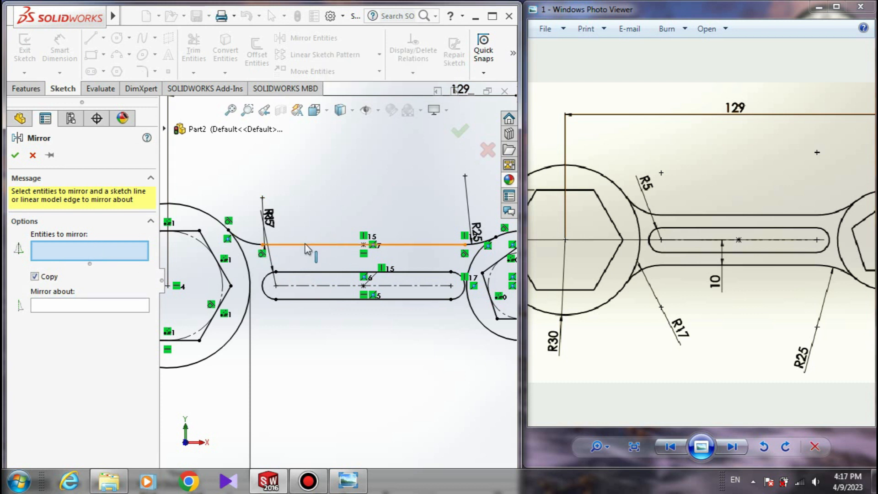
left_click(251, 247)
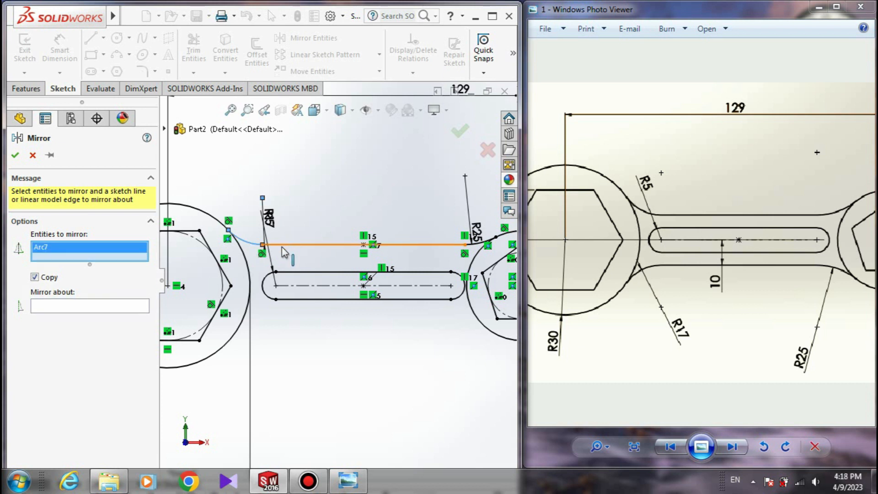
left_click(282, 245)
left_click(478, 241)
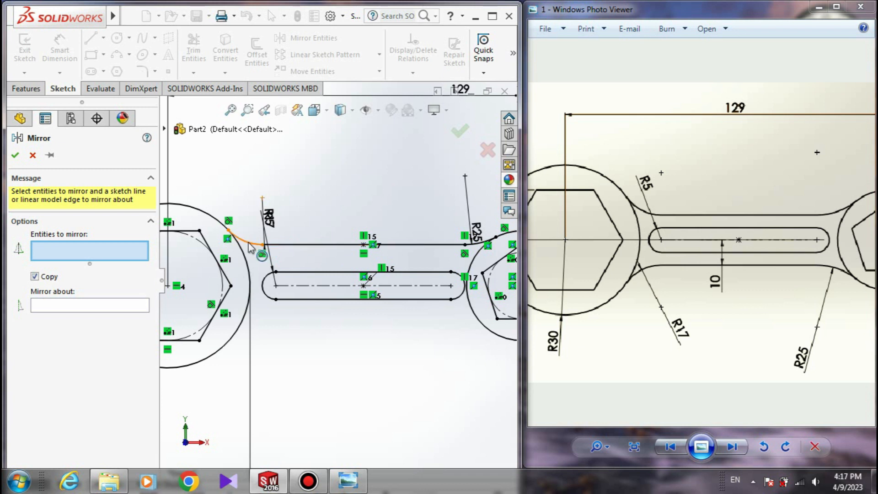
left_click(251, 247)
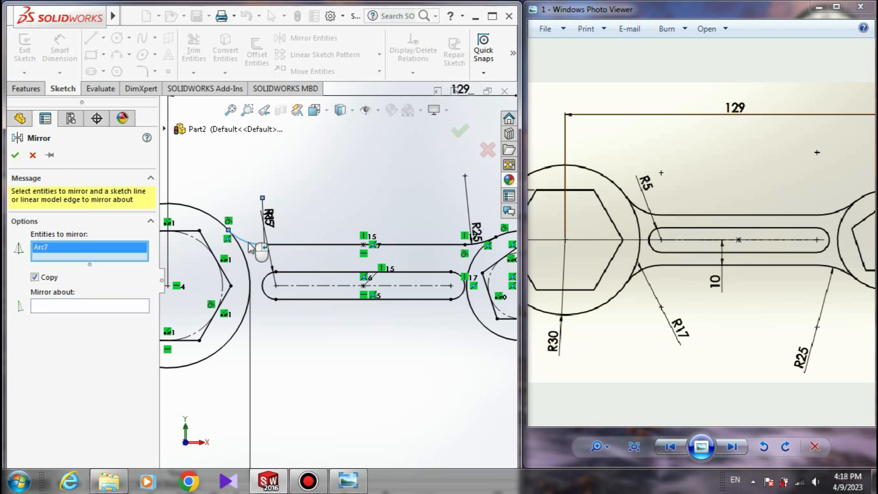
left_click(286, 245)
left_click(482, 246)
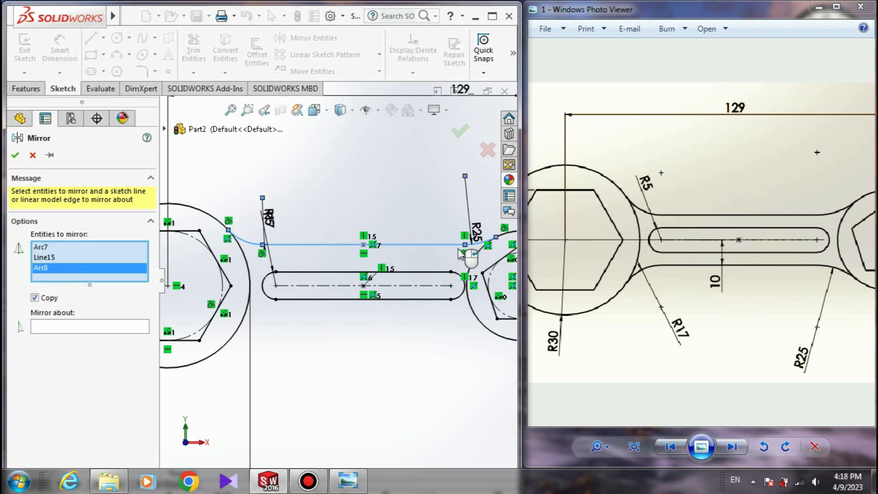
left_click(114, 327)
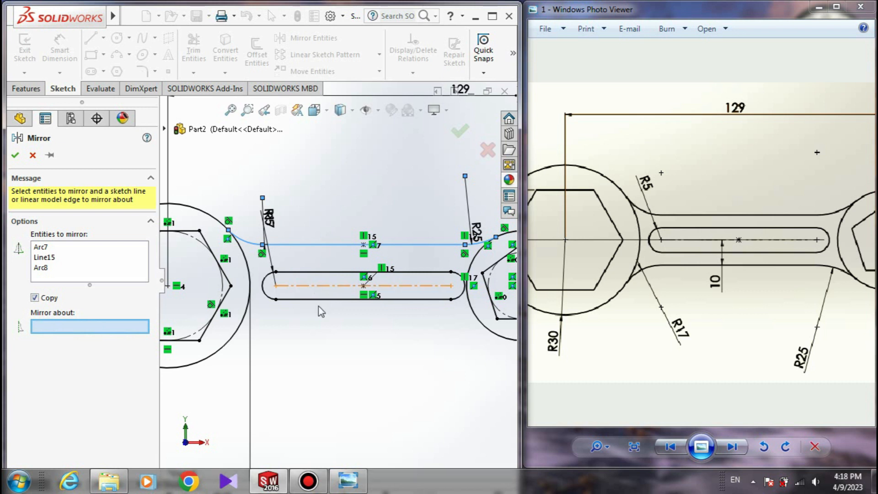
left_click(32, 155)
- Draw a horizontal centerline from the centre of the hexagon end to the centre of the pentagon end
left_click(104, 37)
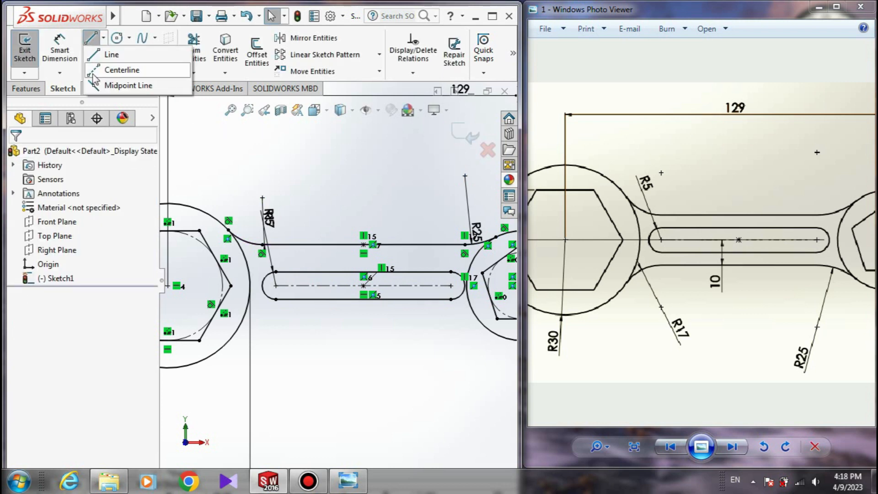
left_click(119, 69)
key("f")
left_click(255, 283)
left_click(425, 283)
right_click(387, 343)
left_click(419, 313)
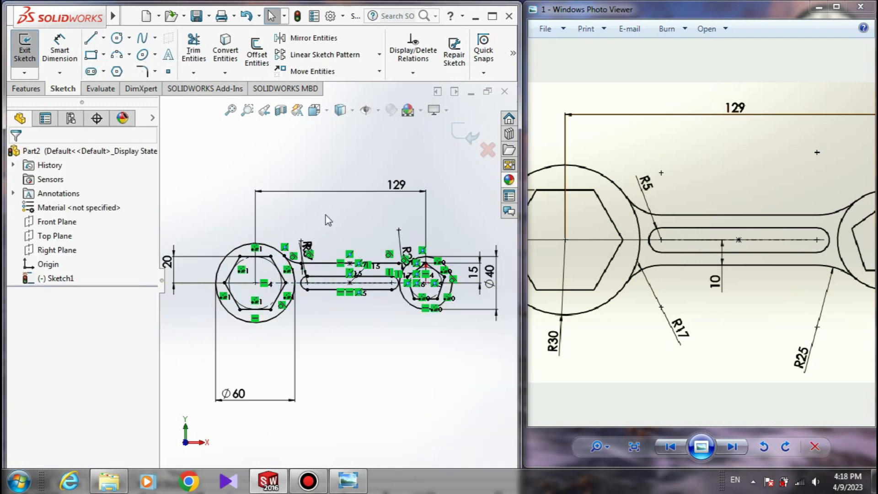
- Mirror the handle's upper horizontal line and its R17 and R25 tangent arcs about the horizontal centerline, keeping the originals
left_click(293, 39)
scroll(300, 240, "down", 3)
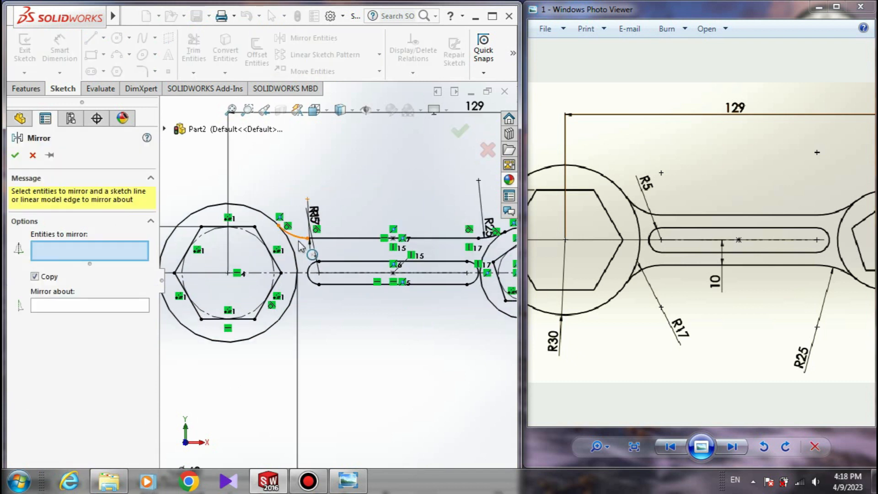
left_click(299, 239)
left_click(356, 238)
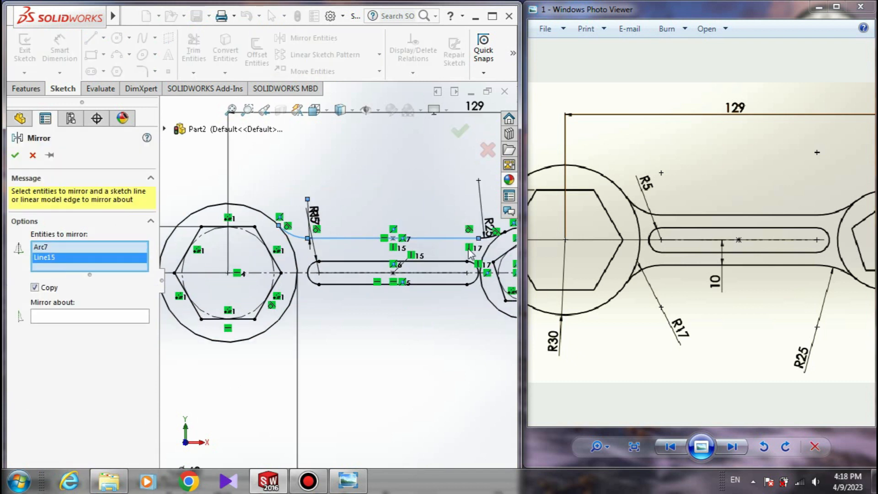
left_click(492, 234)
left_click(57, 331)
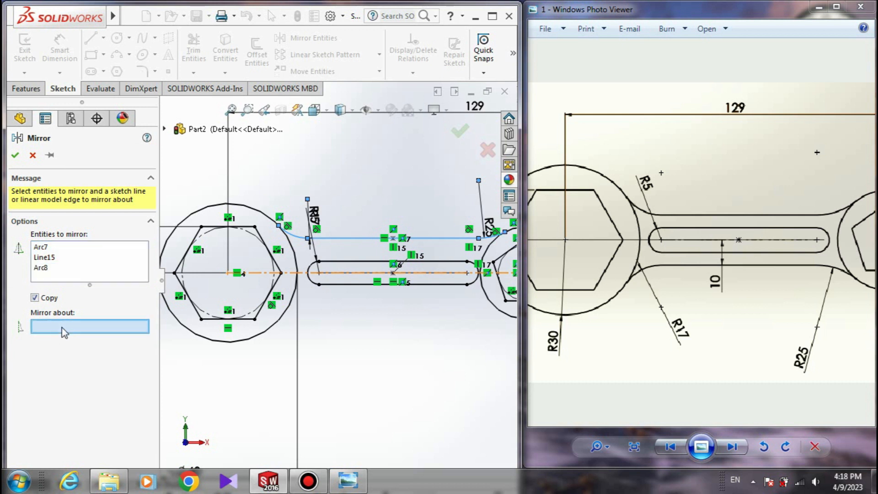
left_click(257, 273)
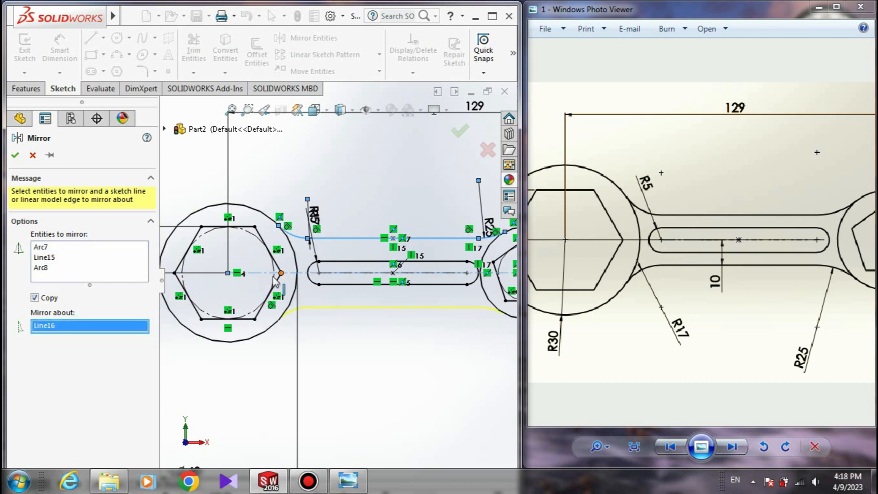
scroll(368, 288, "up", 3)
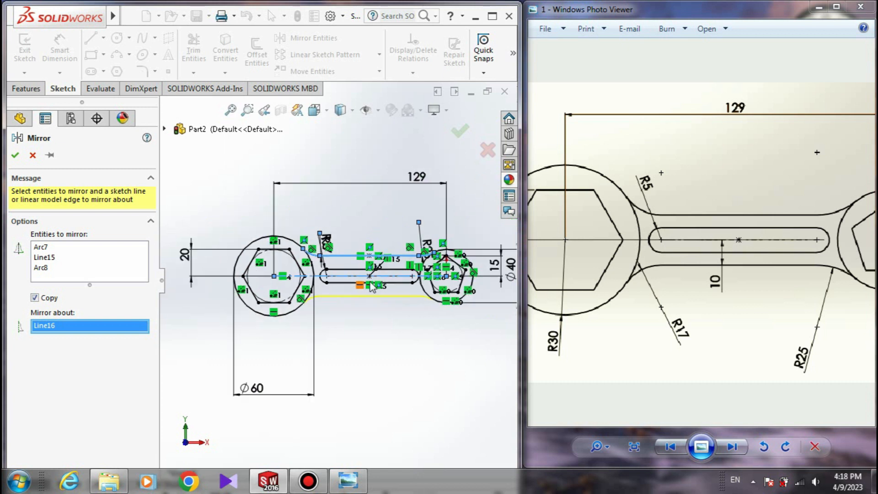
left_click(62, 332)
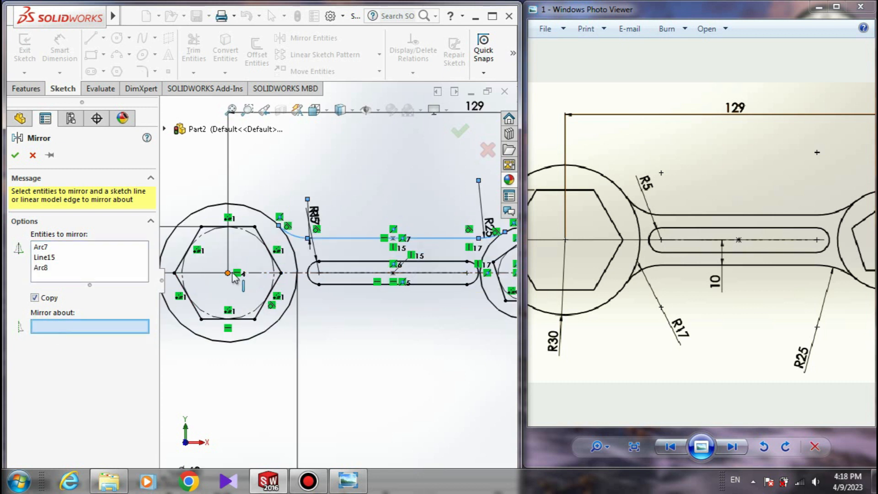
left_click(251, 273)
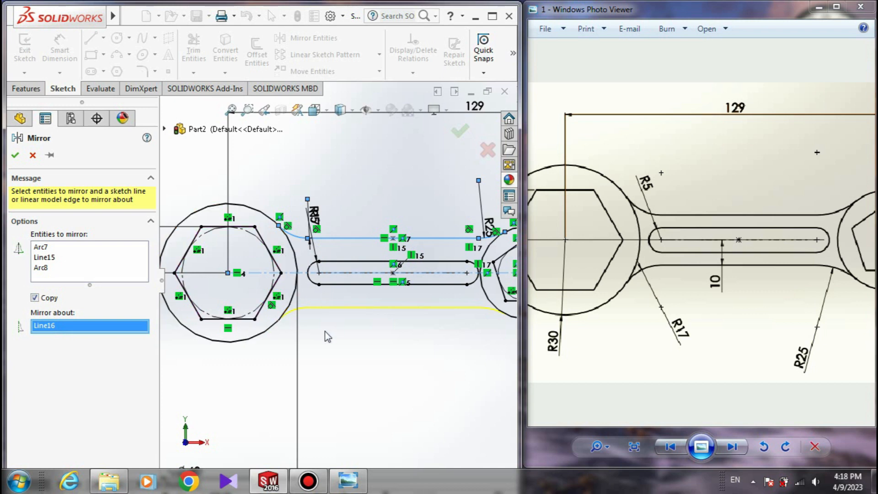
scroll(328, 337, "up", 3)
scroll(312, 219, "down", 4)
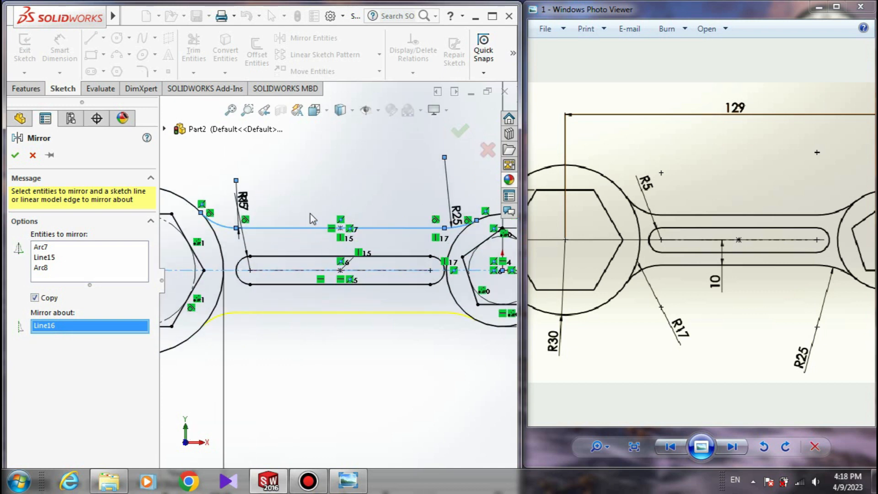
left_click(16, 156)
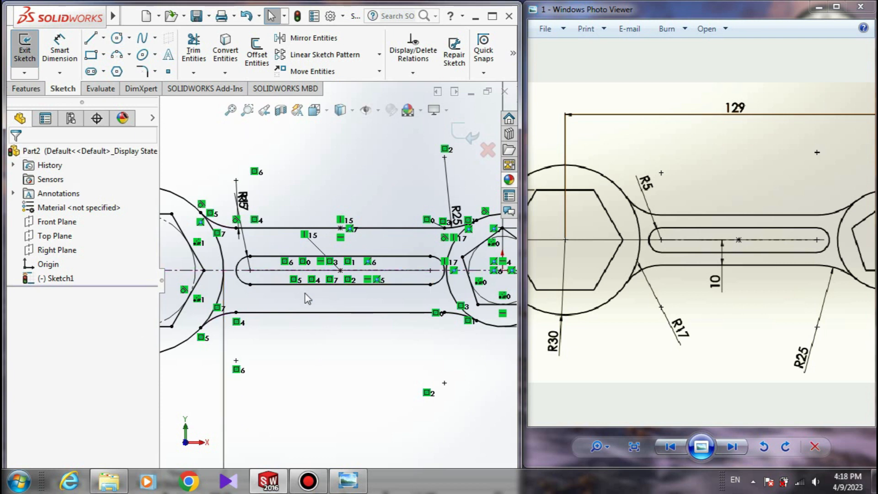
- Delete the vertical relation at the slot's pentagon-side end and pull that end inward to shorten the slot
scroll(344, 277, "down", 3)
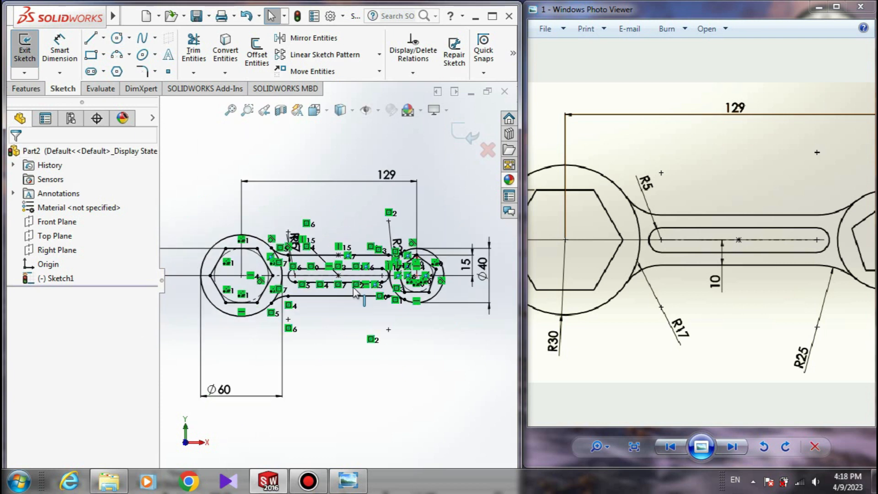
scroll(411, 261, "up", 3)
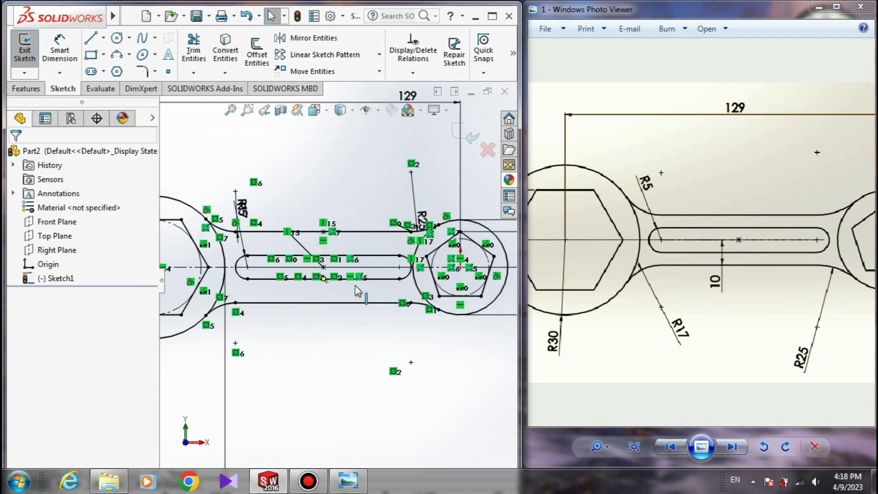
left_click(410, 259)
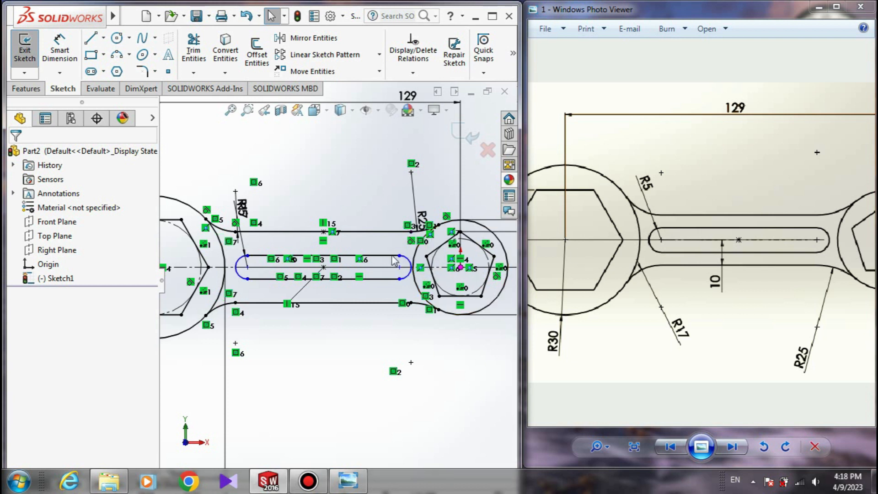
left_click_drag(405, 259, 384, 259)
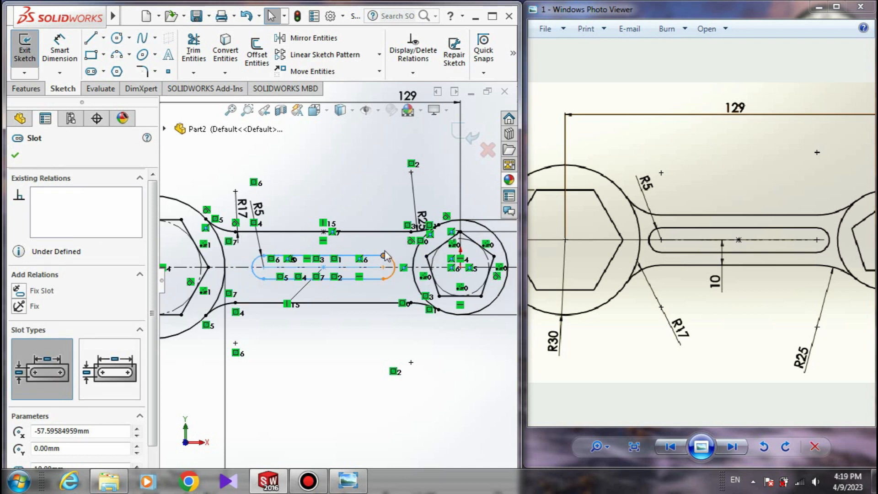
left_click(255, 340)
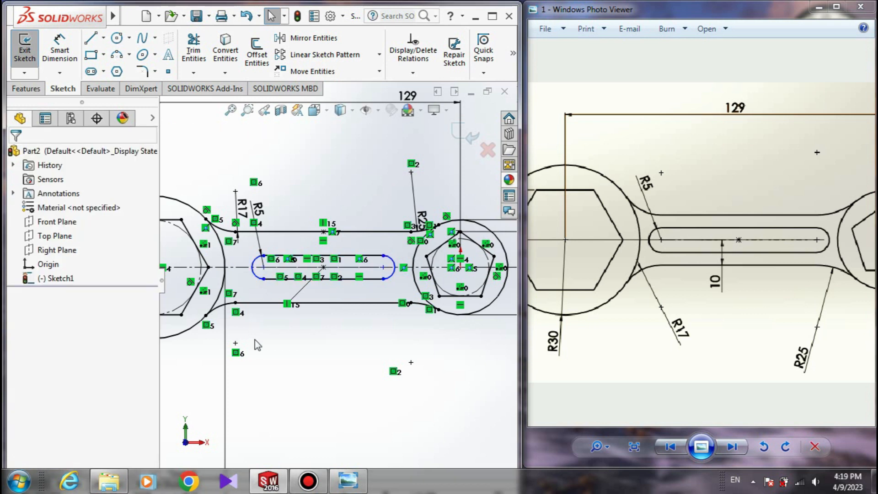
left_click(383, 259)
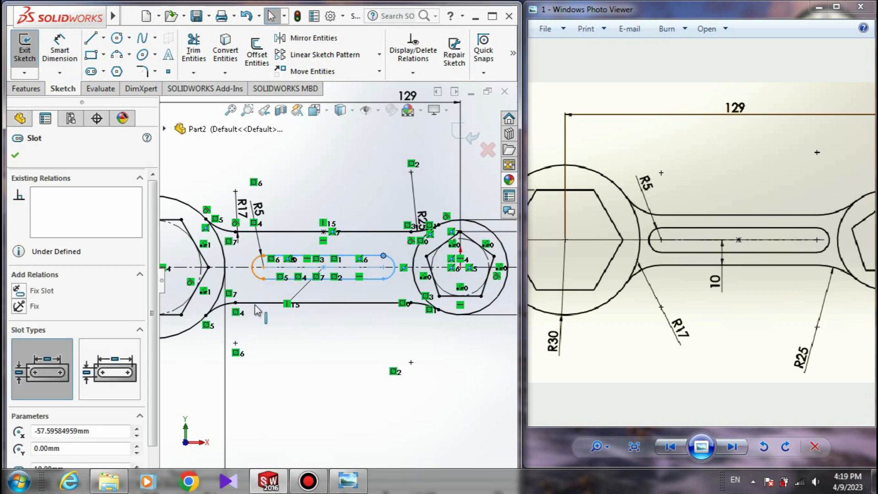
left_click(255, 343)
right_click_drag(282, 372, 294, 304)
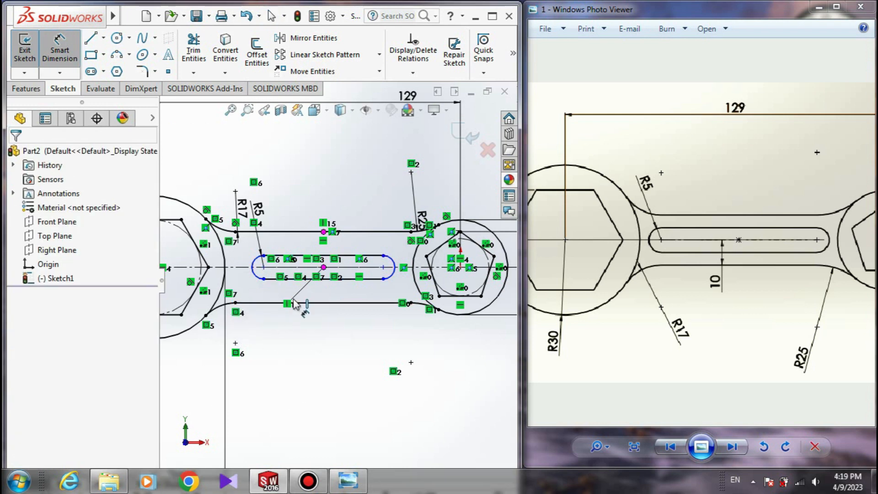
left_click(308, 282)
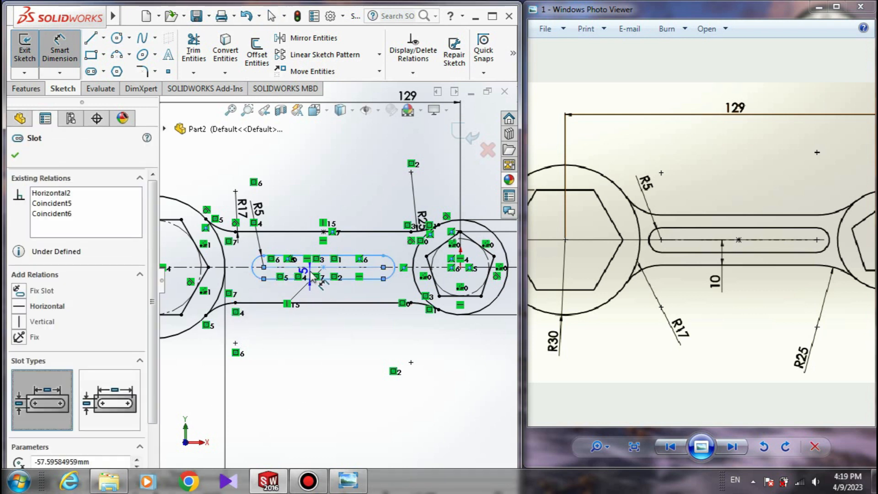
key("Escape")
key("Escape")
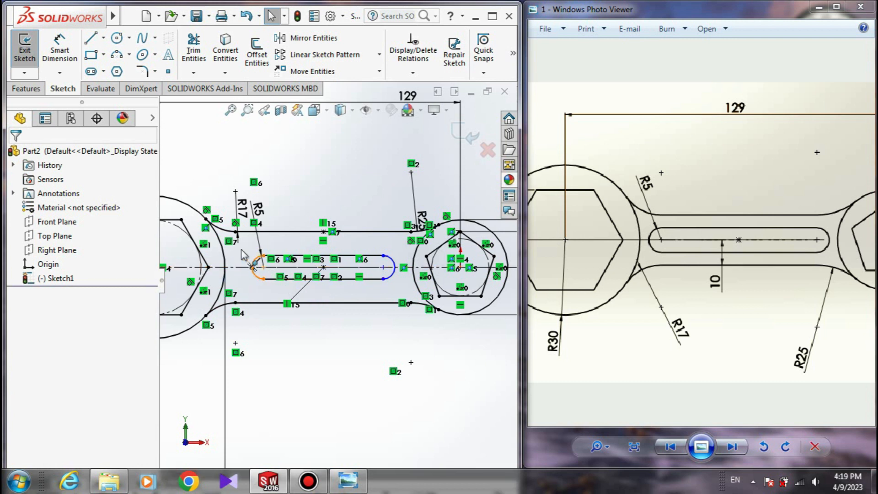
- Add a vertical relation between the midpoint of the slot's hexagon-side end arc and the adjacent end of the horizontal line above
left_click(253, 268)
left_click(235, 231, "ctrl")
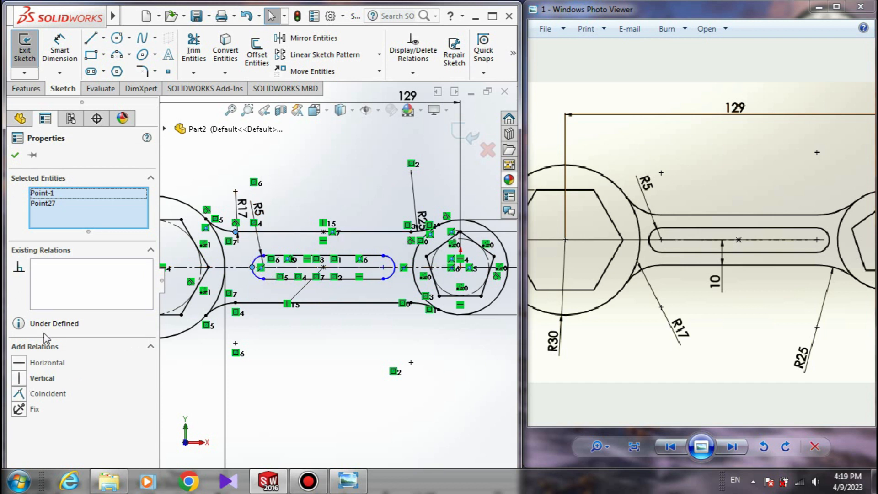
left_click(19, 378)
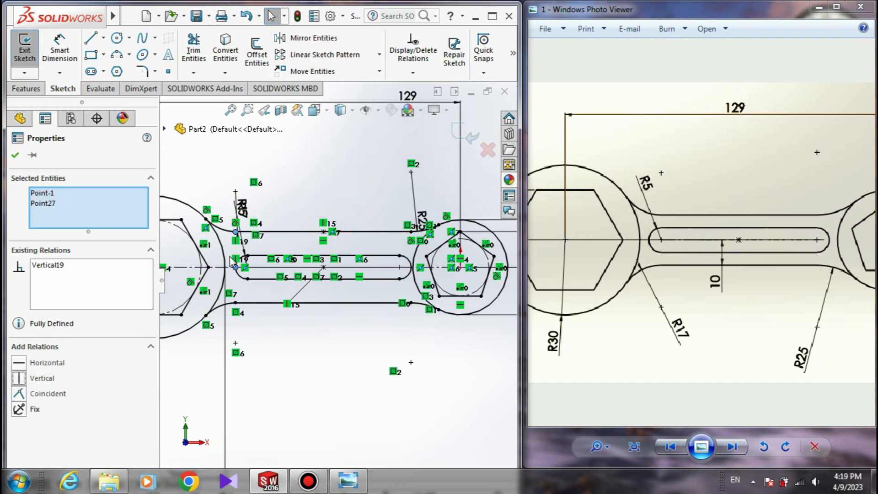
left_click(15, 155)
key("f")
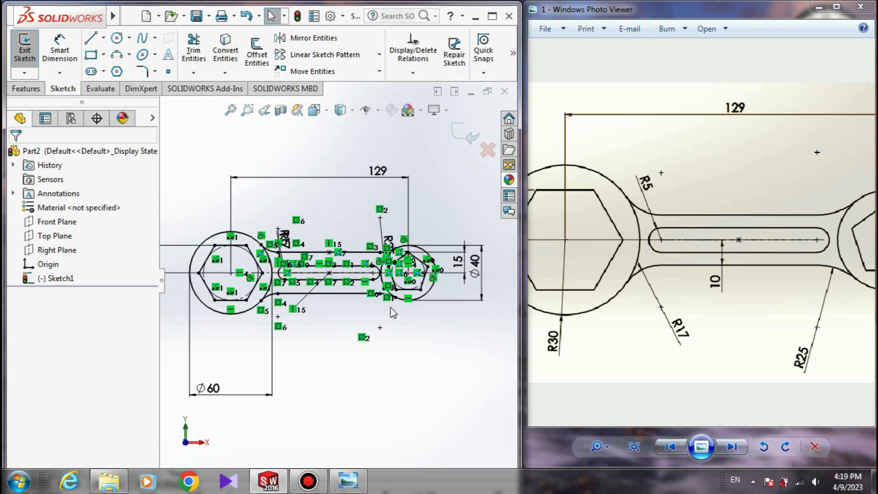
- Minimize the reference drawing, maximize the modelling window and hide the sketch relation symbols
left_click(819, 7)
left_click(493, 17)
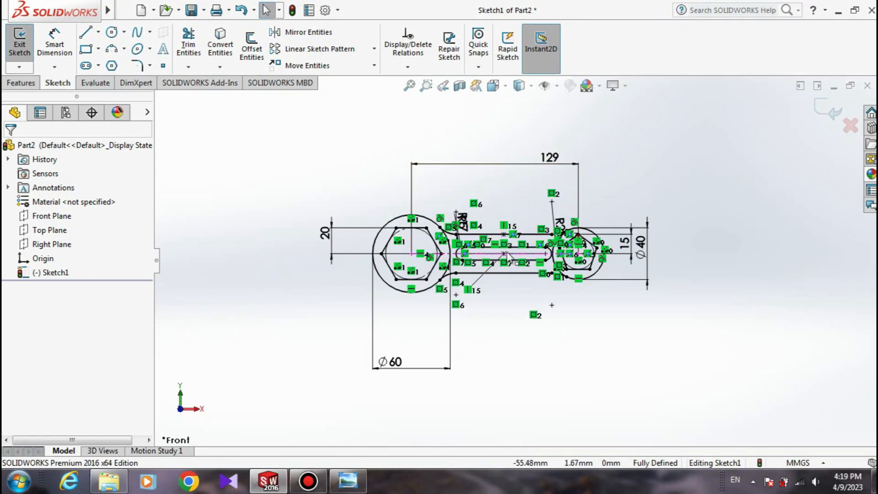
scroll(452, 231, "down", 3)
scroll(453, 231, "up", 4)
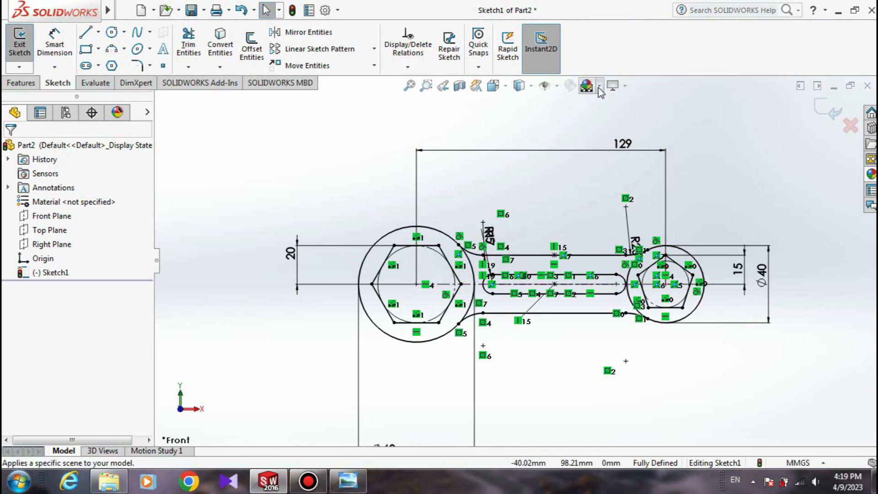
scroll(452, 230, "down", 3)
scroll(517, 258, "up", 3)
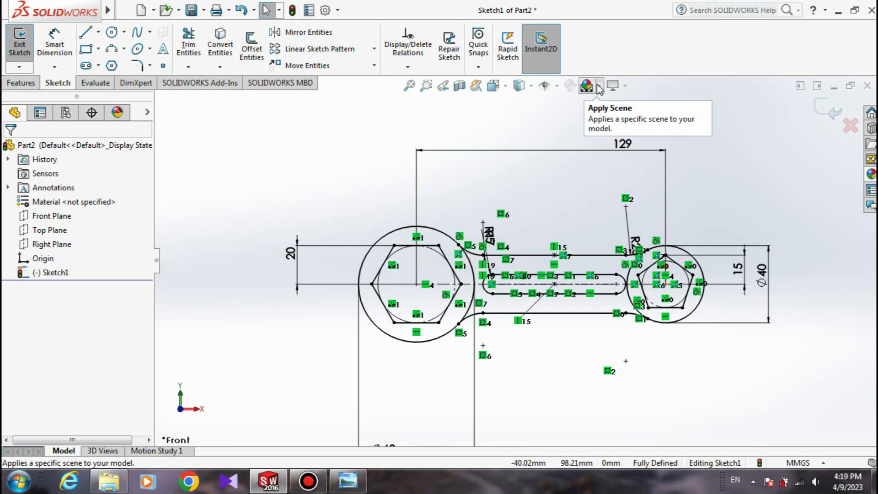
left_click(557, 85)
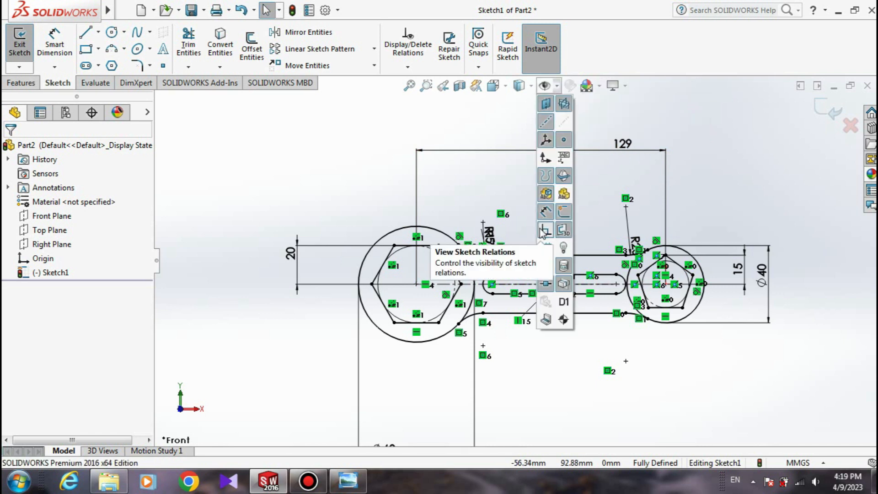
left_click(541, 231)
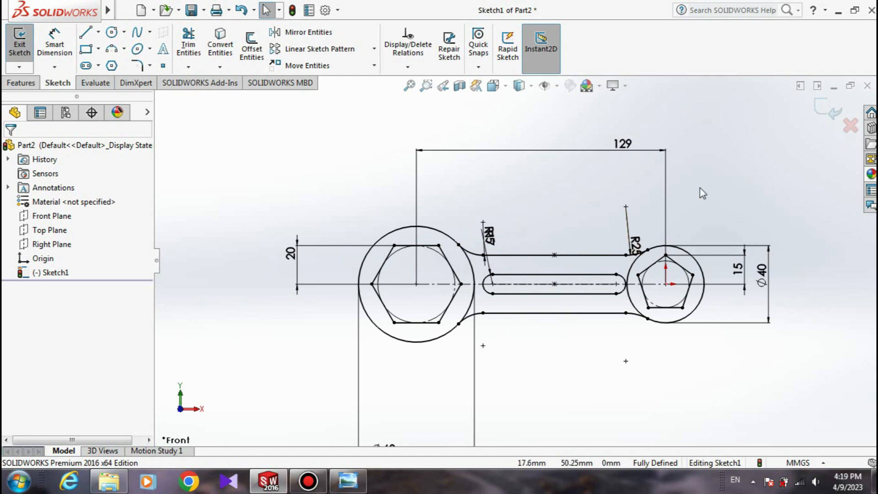
- Set up a boss extrusion of the wrench sketch, starting from the sketch plane with a Mid Plane end condition
scroll(444, 235, "down", 5)
left_click(593, 243)
scroll(517, 261, "up", 5)
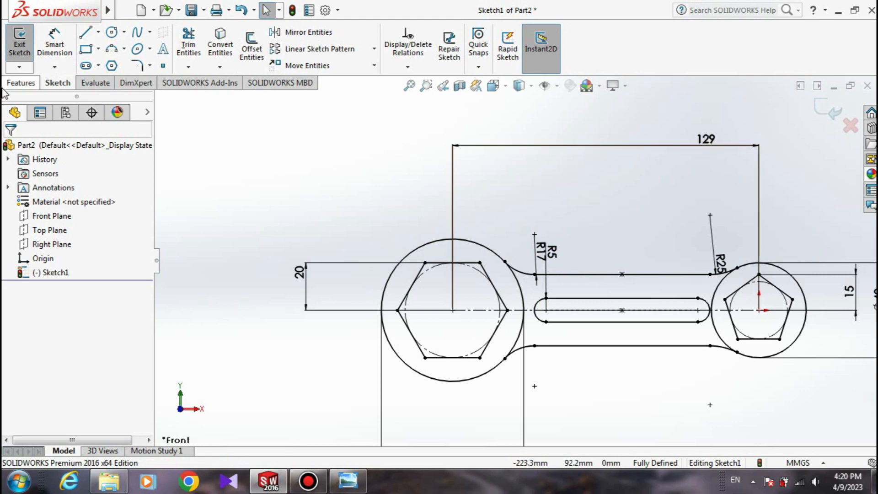
left_click(20, 83)
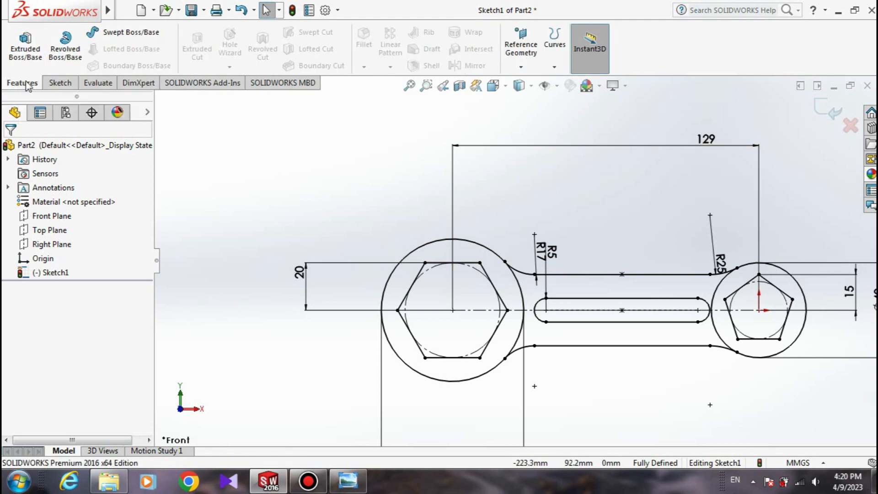
left_click(27, 48)
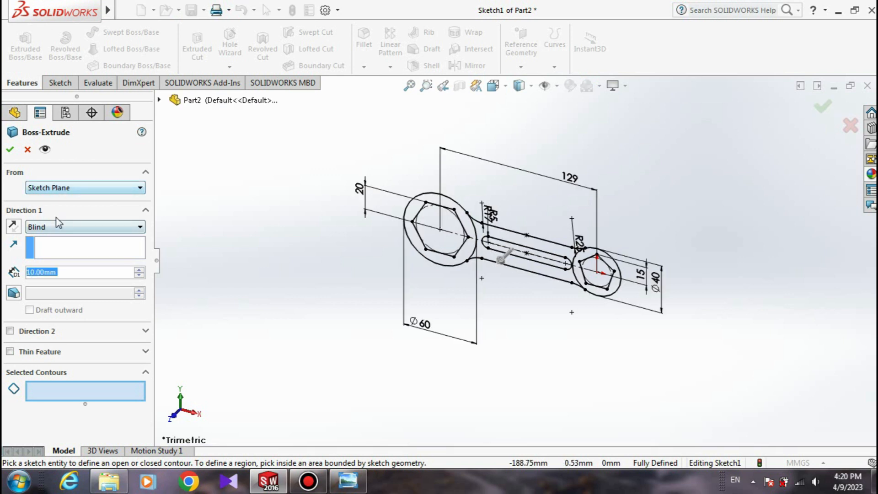
left_click(69, 192)
left_click(69, 197)
left_click(83, 227)
left_click(80, 281)
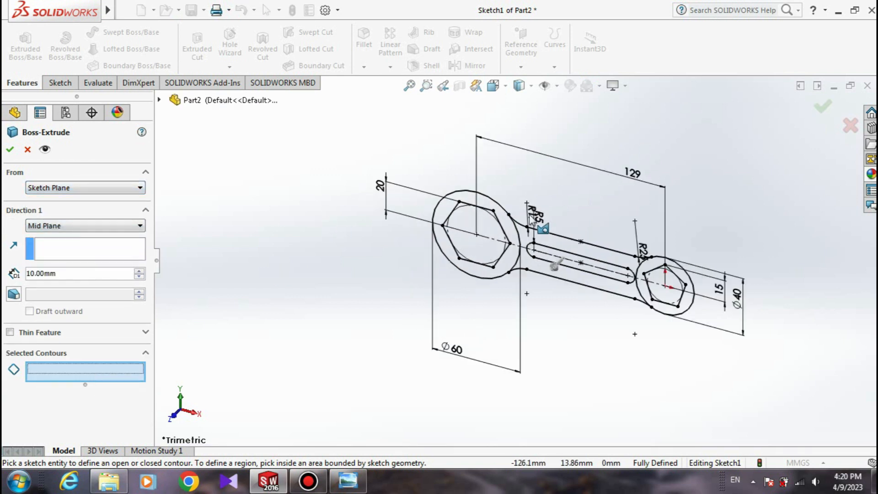
left_click(68, 191)
left_click(71, 198)
left_click(78, 227)
left_click(80, 281)
- Extrude the hexagon ring, the slotted handle and the pentagon ring regions 10 mm as one solid
scroll(501, 193, "down", 5)
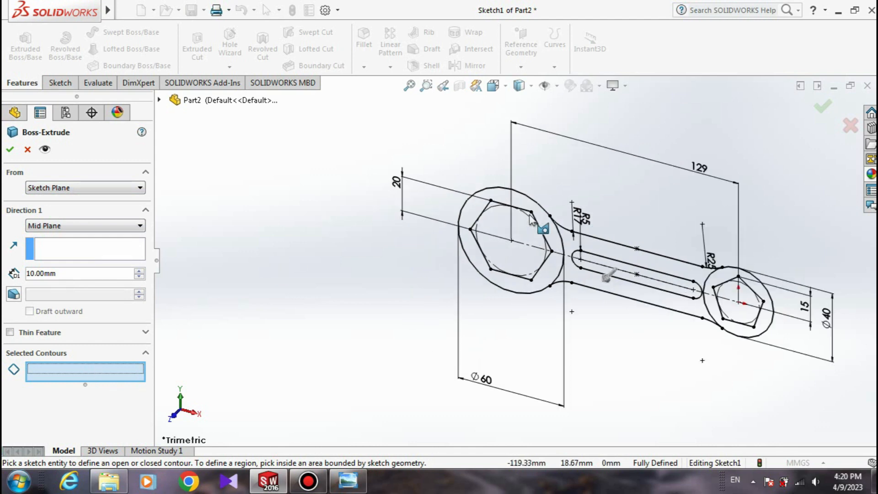
left_click(517, 197)
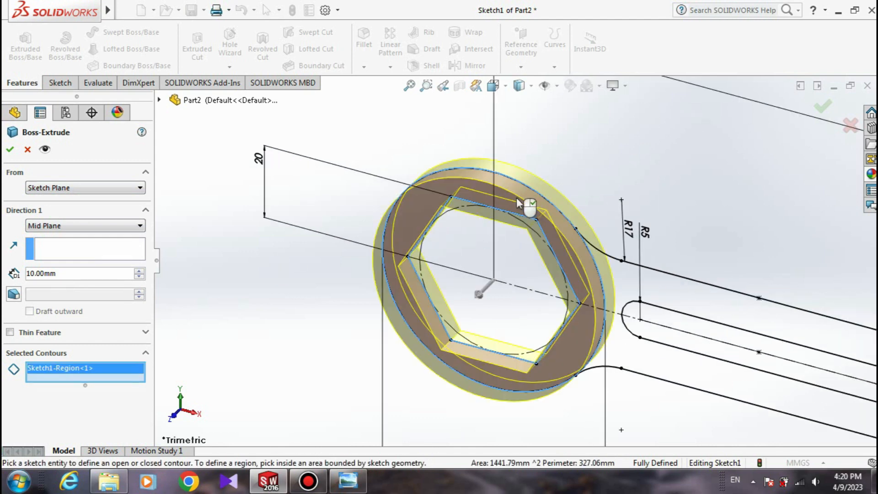
left_click(631, 275)
scroll(650, 288, "up", 5)
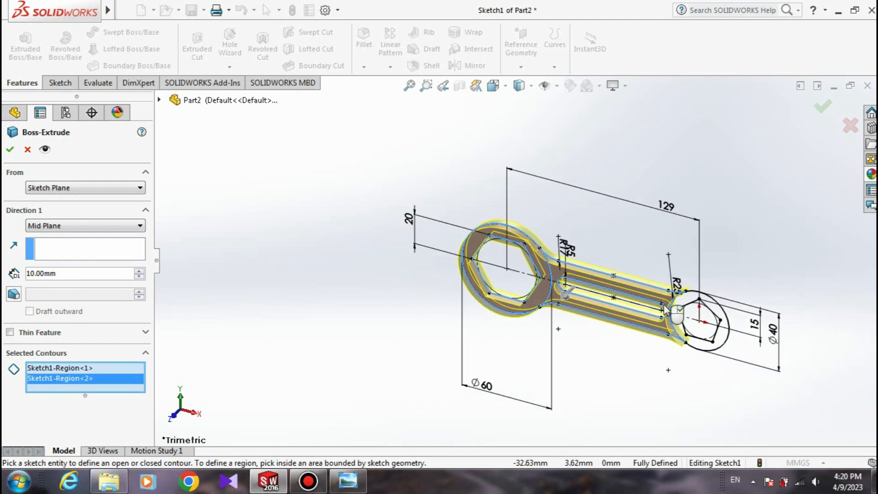
scroll(663, 304, "down", 2)
left_click(656, 282)
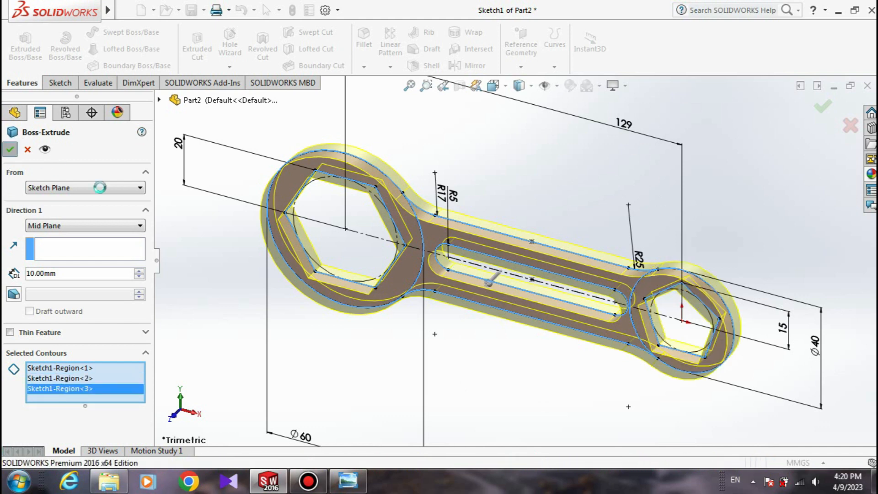
middle_click_drag(270, 219, 545, 145)
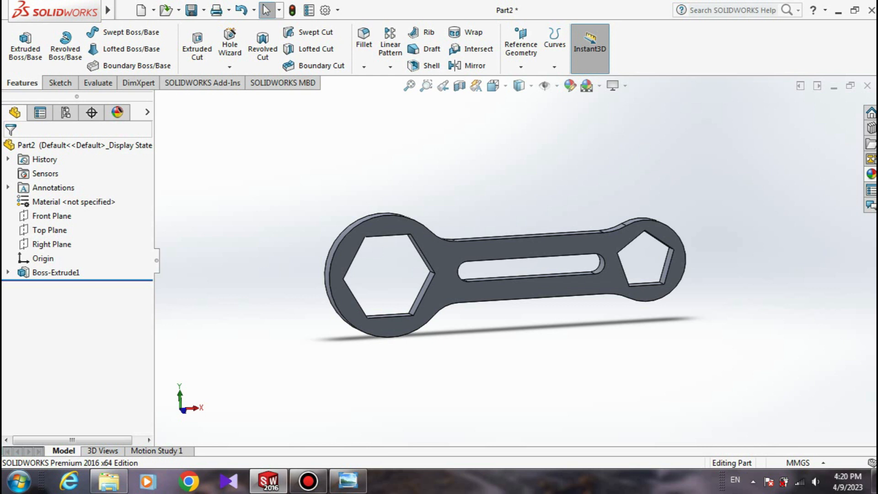
- Close the wrench part and bring the reference drawing back into view on the desktop
left_click(866, 87)
left_click(447, 252)
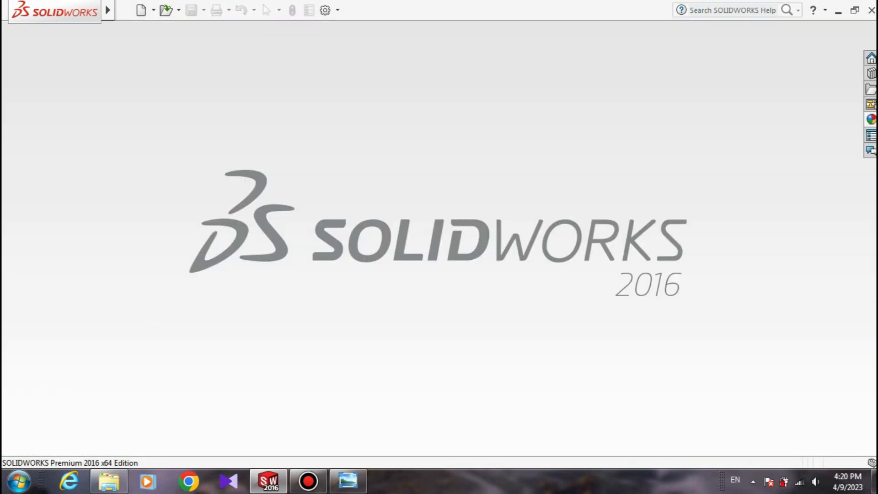
left_click(838, 11)
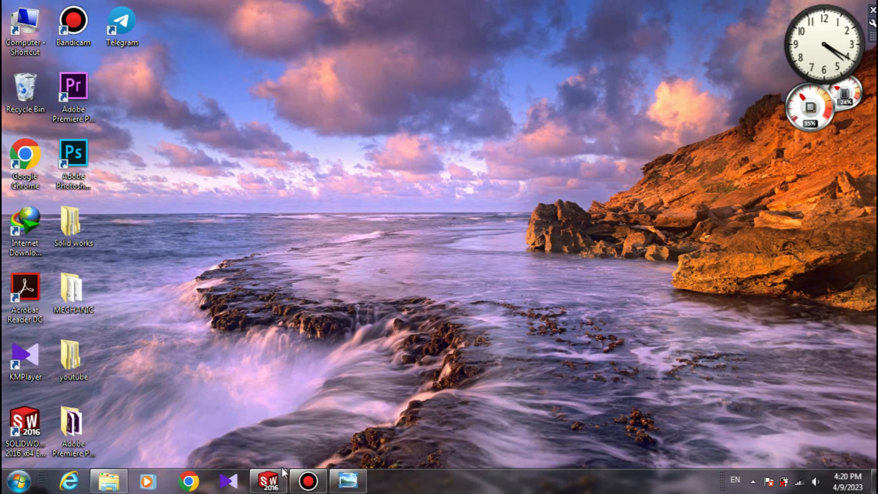
left_click(348, 480)
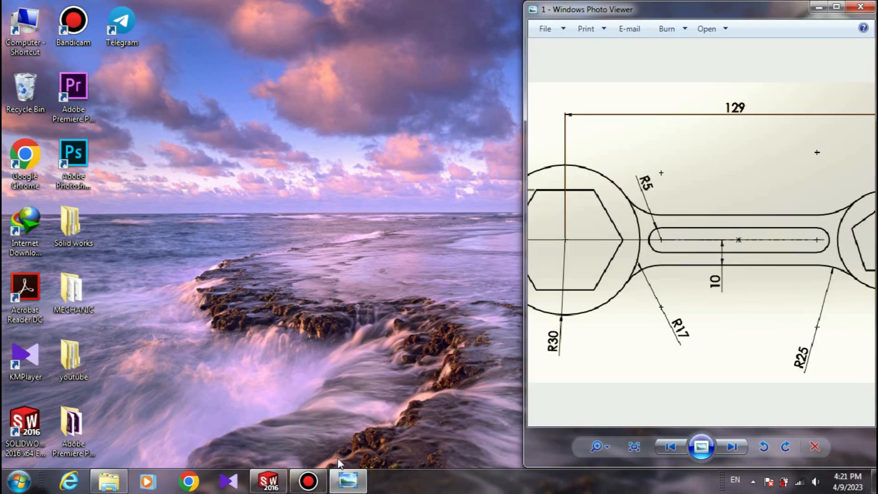
left_click(308, 481)
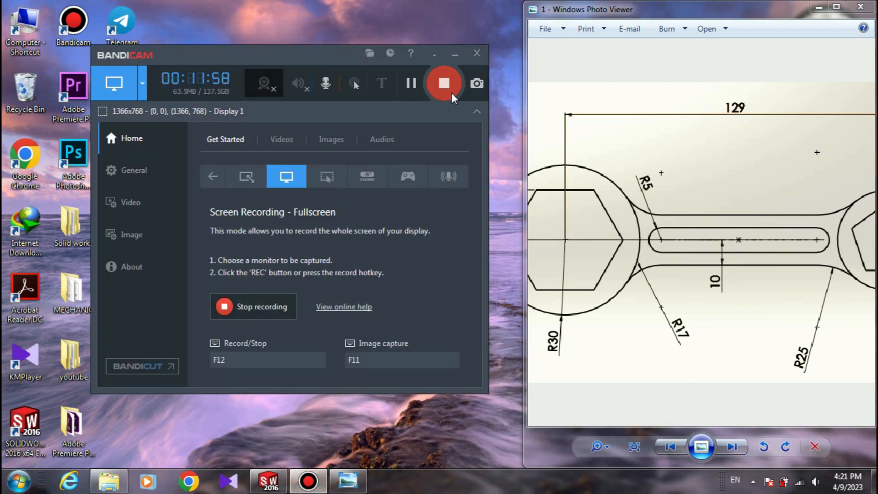